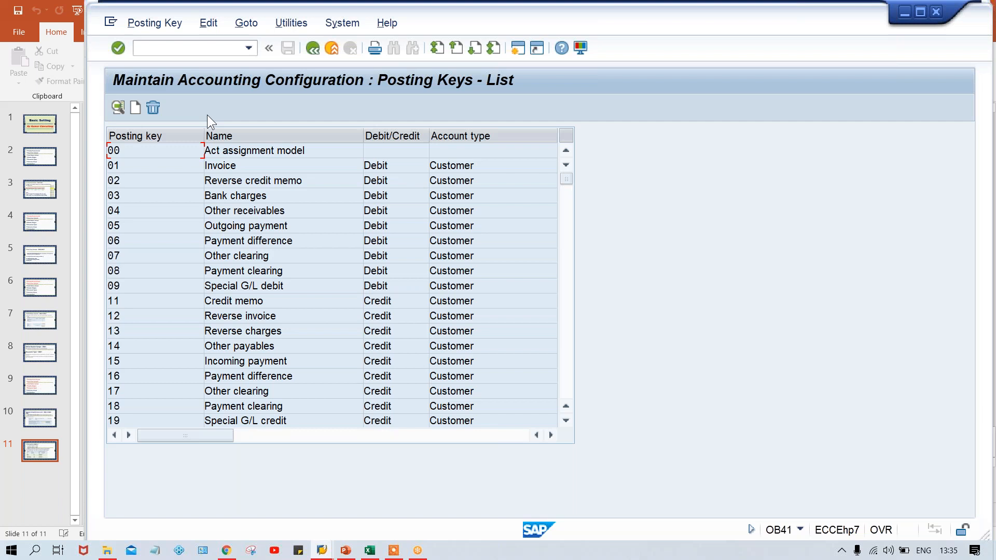
Look through the posting keys list, examining each key's name, debit/credit side and account type
{"action": "left_click", "coordinate": [568, 341]}
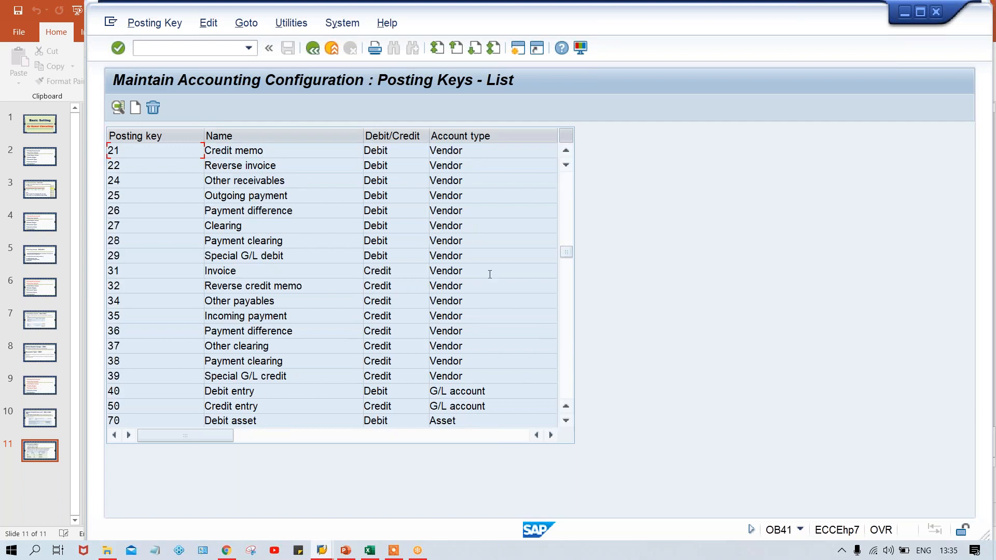
{"action": "left_click", "coordinate": [568, 350]}
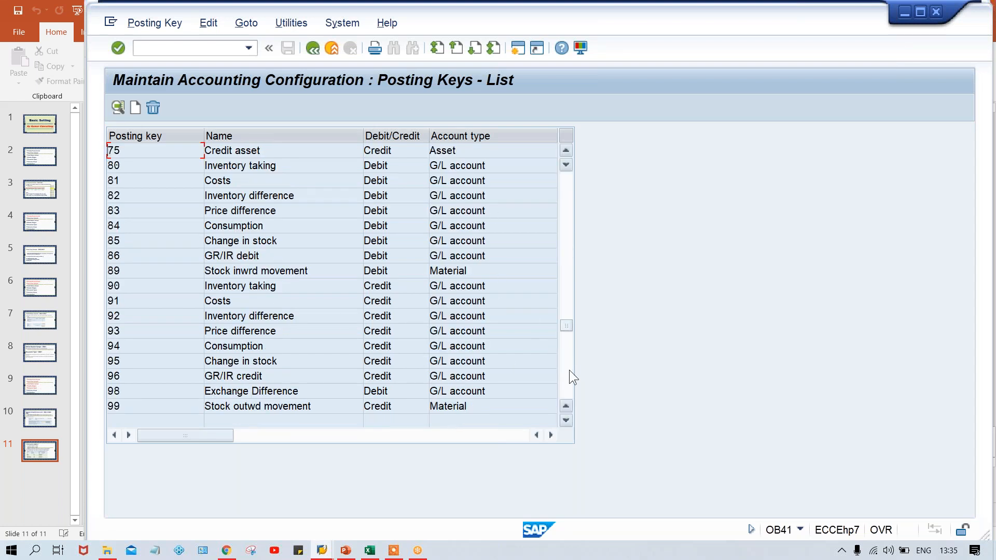
{"action": "left_click", "coordinate": [568, 372]}
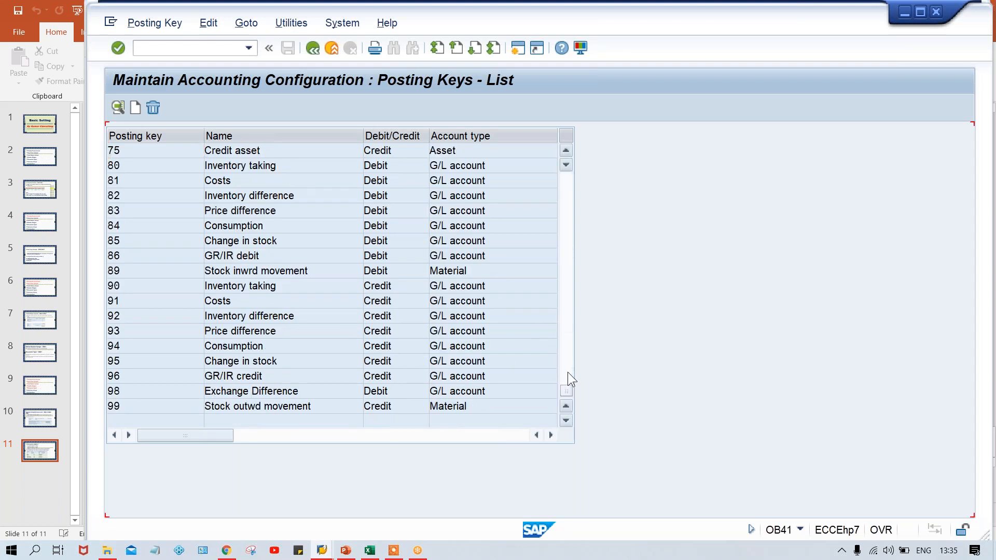
{"action": "left_click", "coordinate": [565, 250]}
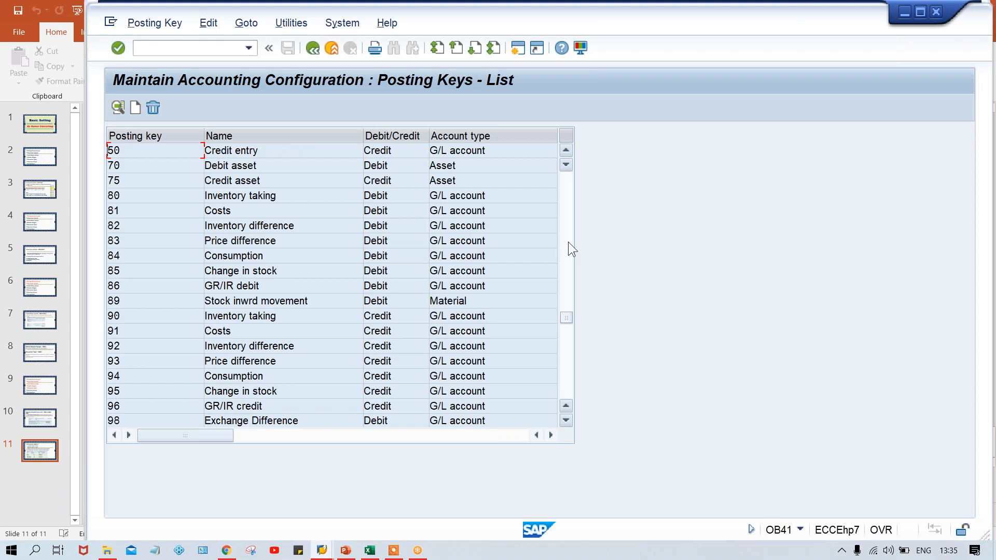
{"action": "left_click", "coordinate": [568, 242]}
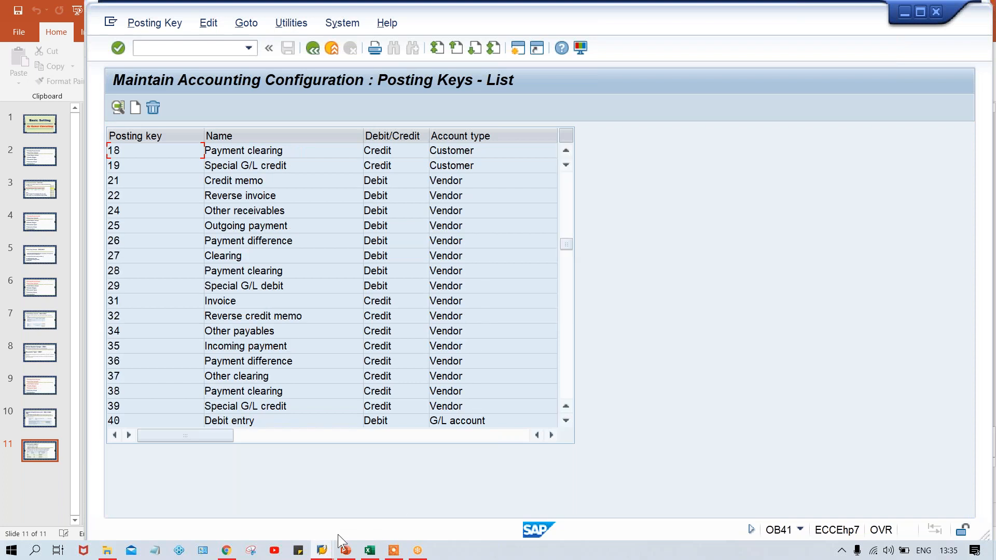
Switch to the field status variants overview, jump to variant TFSV and select its row
{"action": "left_click", "coordinate": [321, 550]}
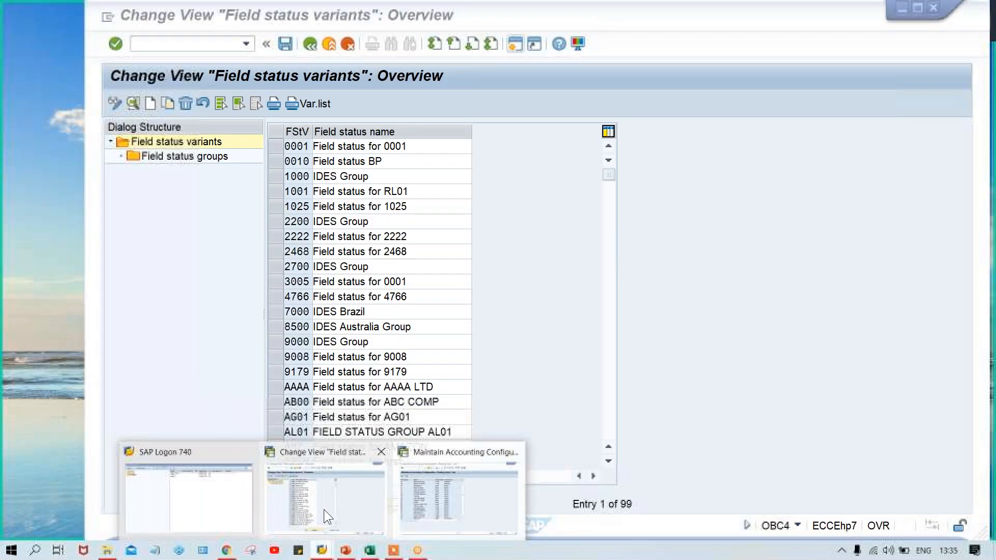
{"action": "left_click", "coordinate": [324, 509]}
{"action": "left_click", "coordinate": [280, 147]}
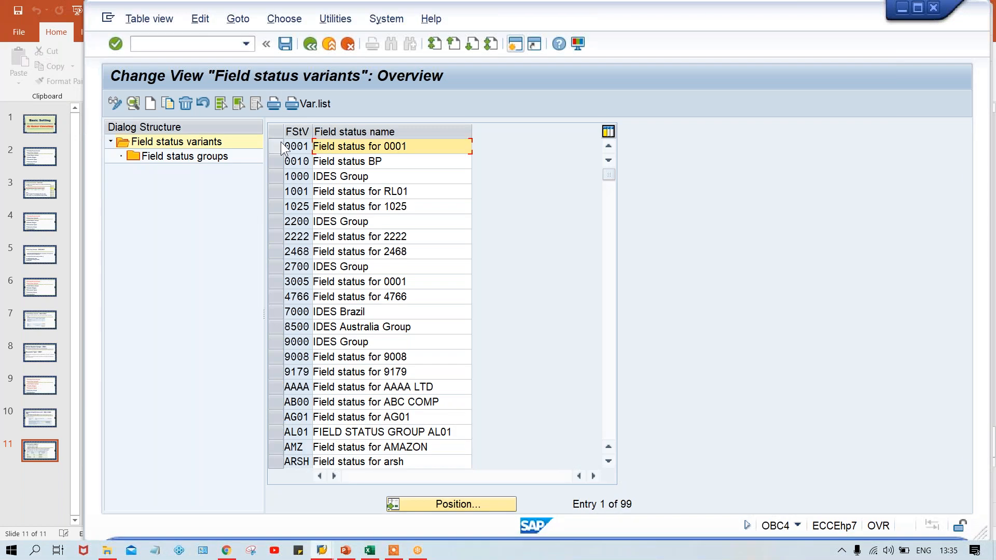
{"action": "left_click", "coordinate": [281, 143]}
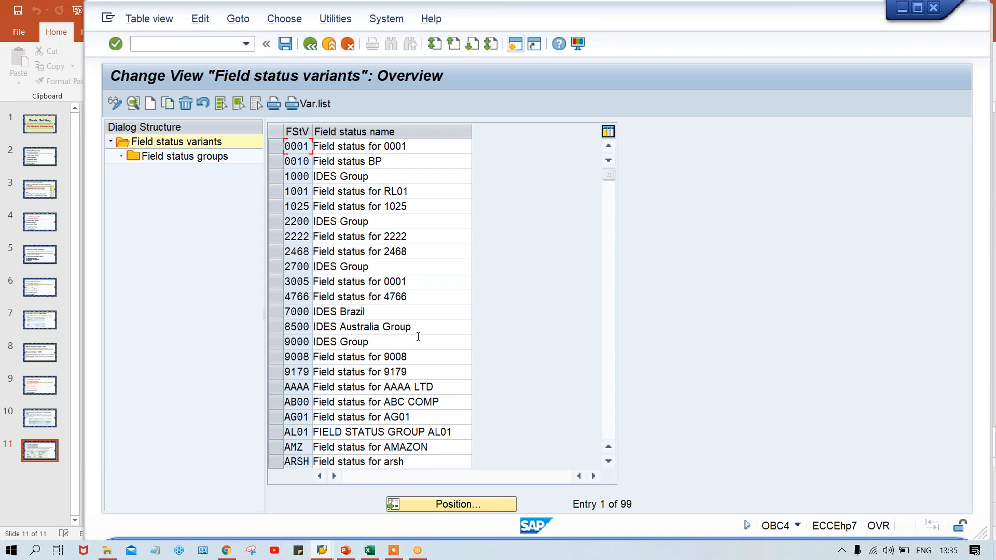
{"action": "left_click", "coordinate": [462, 504]}
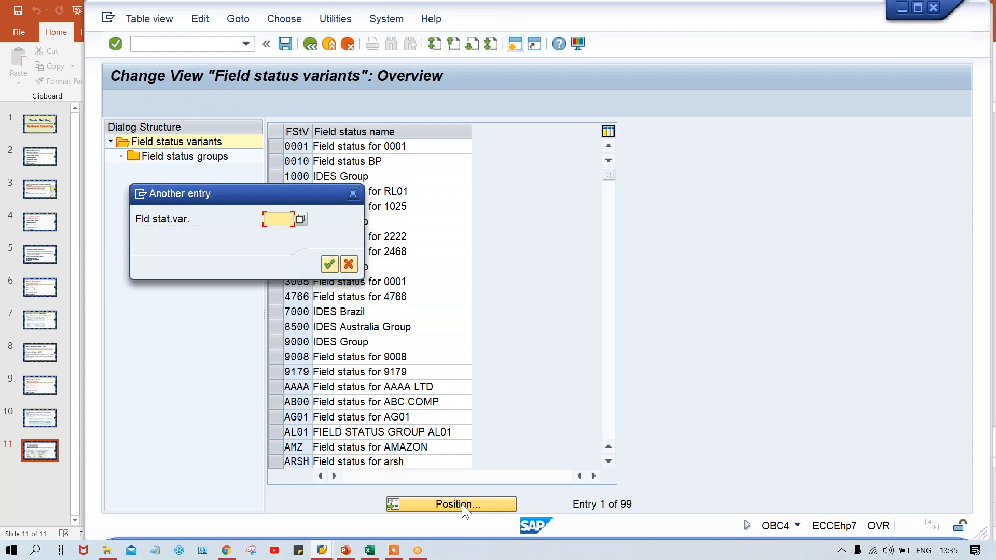
{"action": "type", "text": "TFSV"}
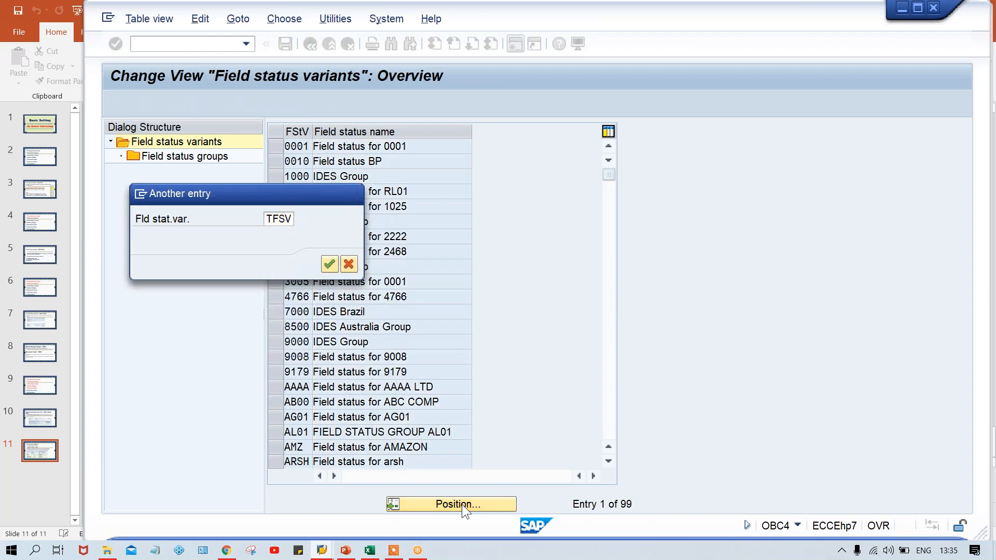
{"action": "key", "text": "Return"}
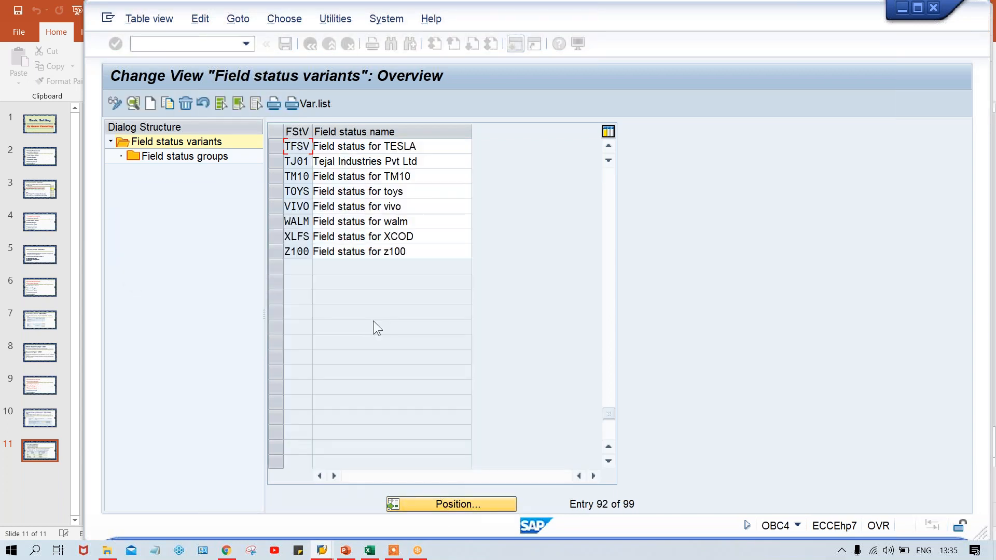
{"action": "left_click", "coordinate": [277, 146]}
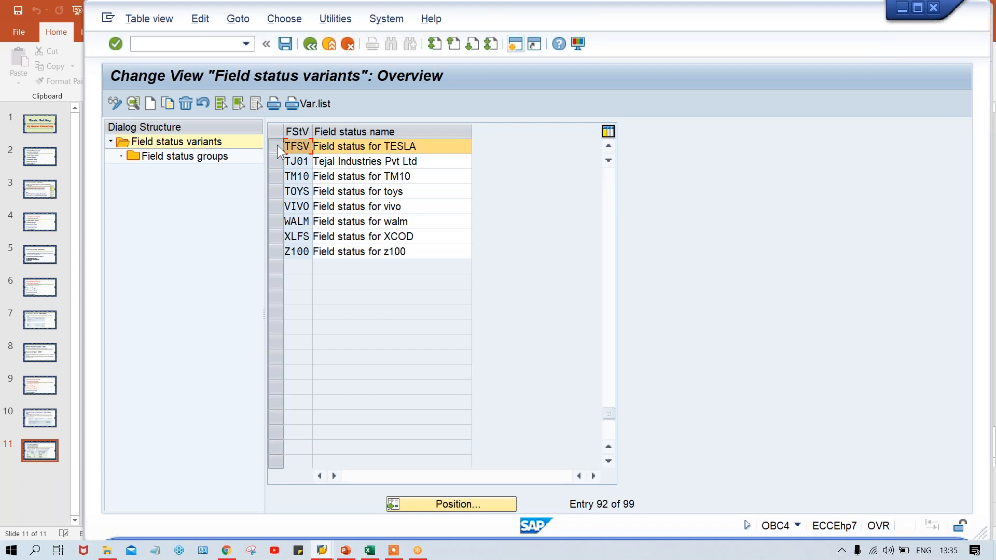
Display the field status groups of variant TFSV, and return to the variants overview
{"action": "left_click", "coordinate": [337, 145]}
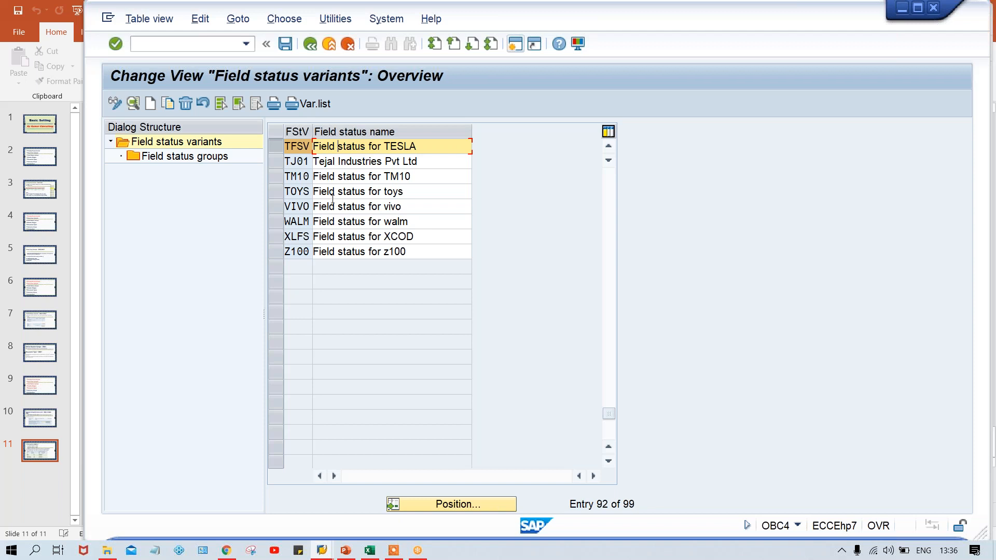
{"action": "double_click", "coordinate": [192, 158]}
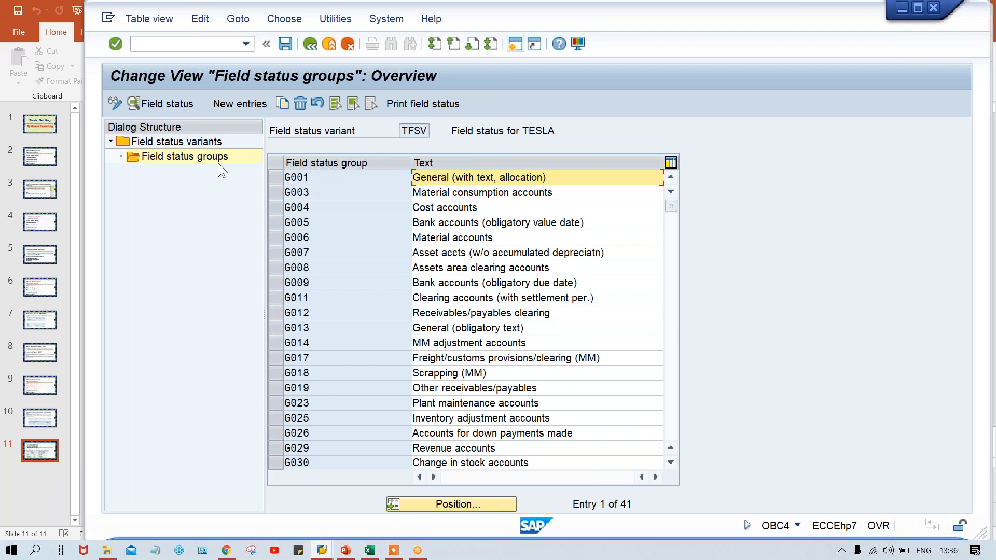
{"action": "left_click", "coordinate": [195, 144]}
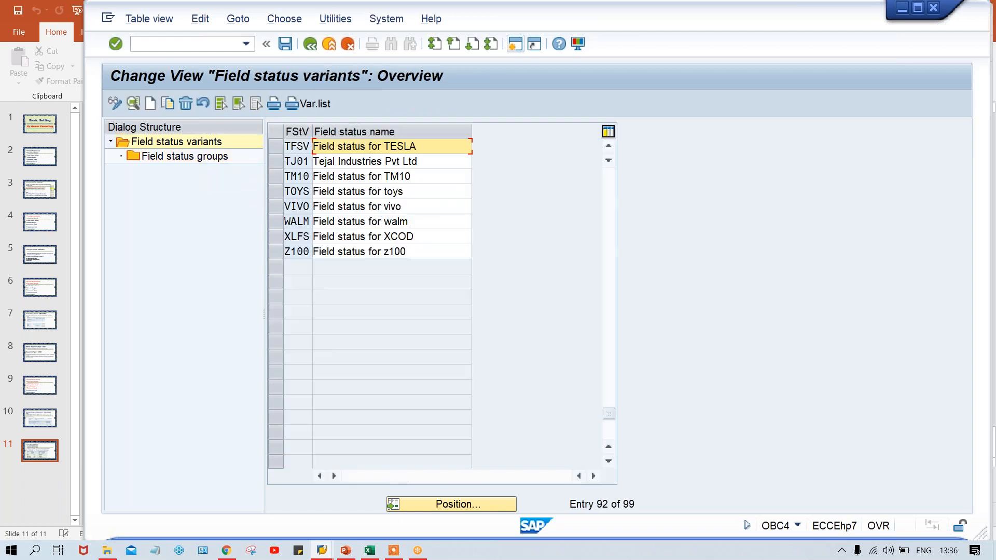
Rename field status variant TFSV as "Field status for TM00" and save it under the proposed customizing request
{"action": "key", "text": "BackSpace"}
{"action": "key", "text": "BackSpace"}
{"action": "key", "text": "BackSpace"}
{"action": "key", "text": "BackSpace"}
{"action": "key", "text": "BackSpace"}
{"action": "key", "text": "Down"}
{"action": "key", "text": "Return"}
{"action": "key", "text": "ctrl+s"}
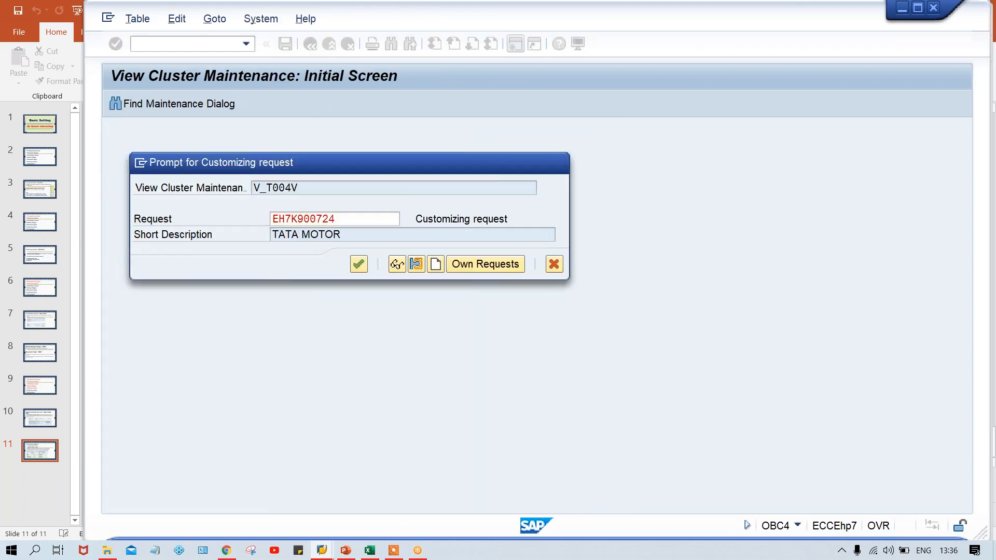
{"action": "key", "text": "Return"}
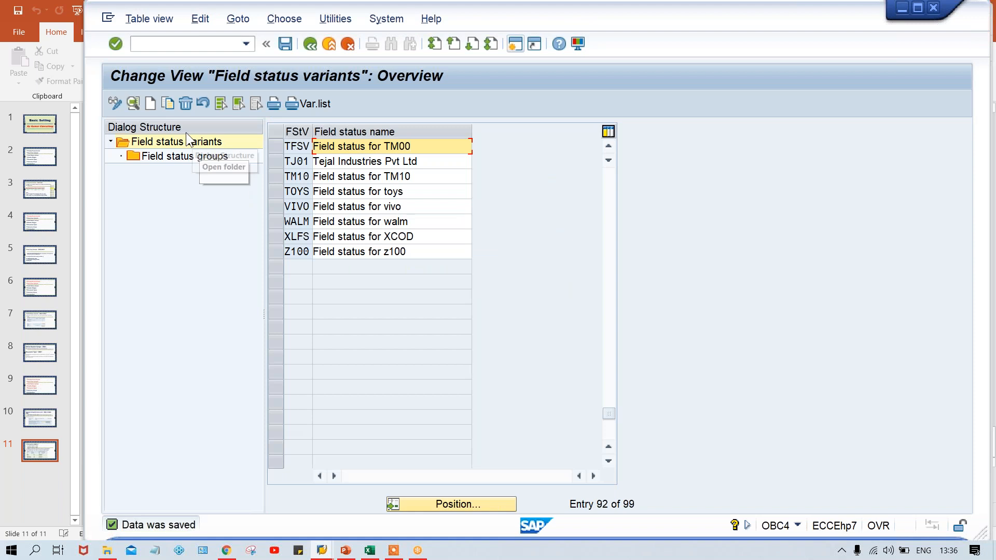
Open the General data field settings of field status group G001 in variant TFSV
{"action": "left_click", "coordinate": [275, 146]}
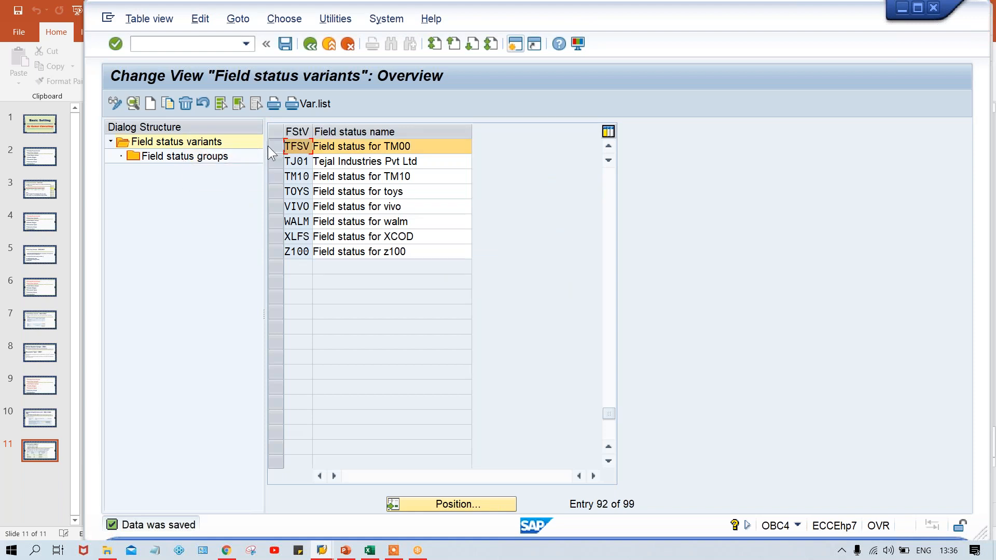
{"action": "double_click", "coordinate": [193, 157]}
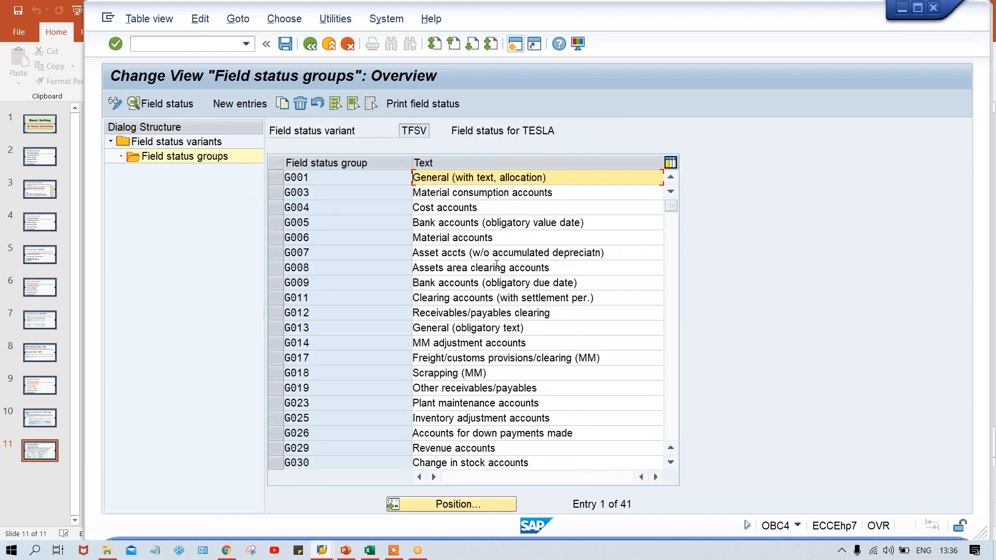
{"action": "double_click", "coordinate": [366, 177]}
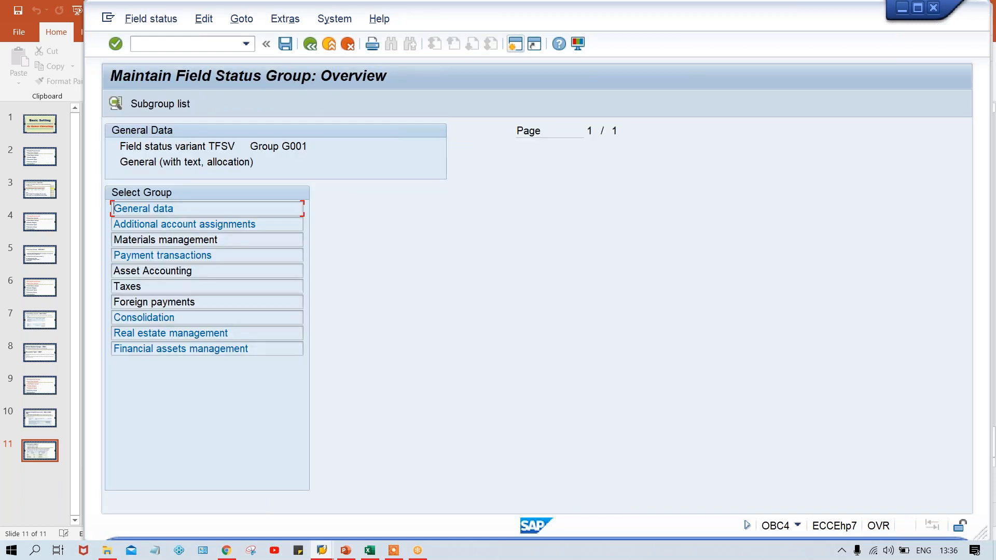
{"action": "double_click", "coordinate": [202, 208]}
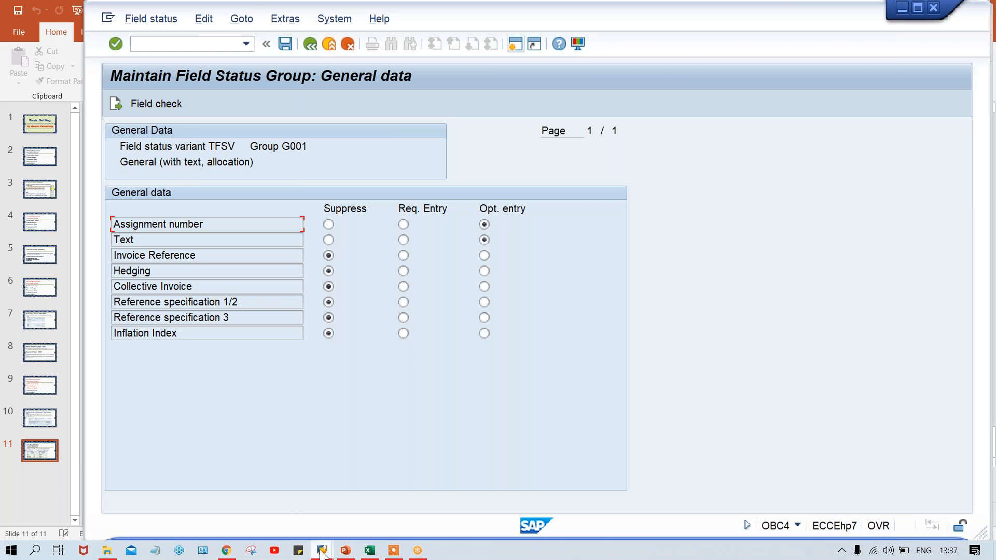
Switch to the posting keys list and open the General data field status of posting key 40, Debit entry
{"action": "mouse_move", "coordinate": [322, 553]}
{"action": "left_click", "coordinate": [469, 510]}
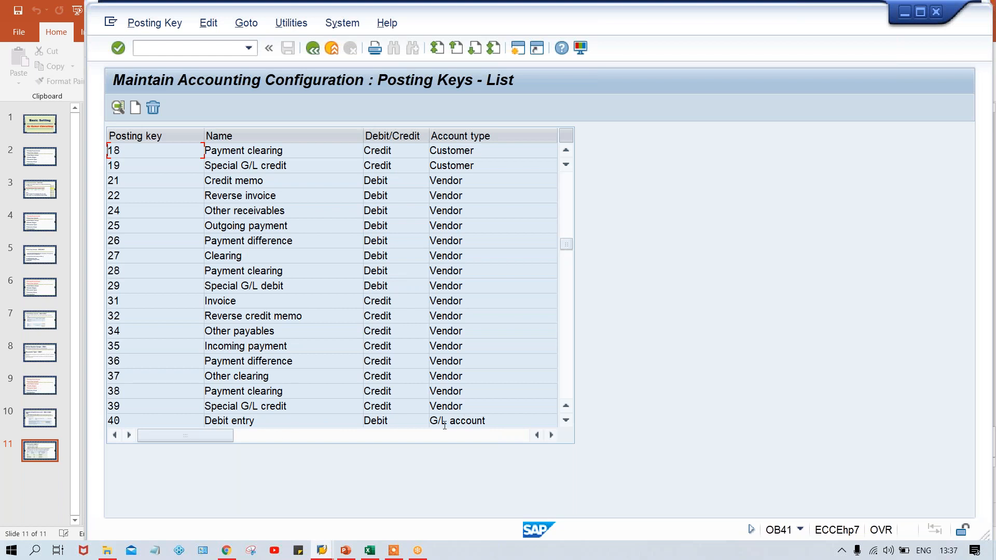
{"action": "double_click", "coordinate": [178, 418]}
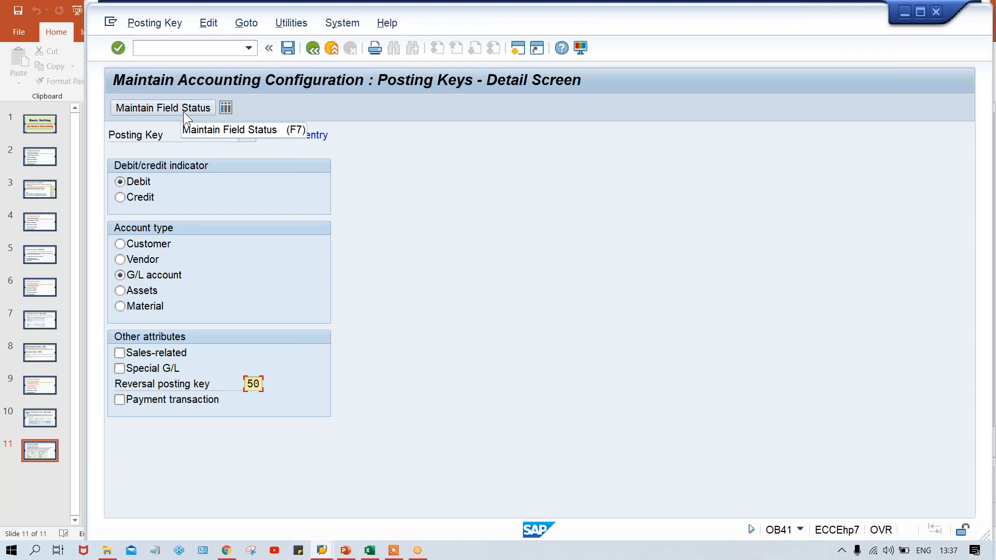
{"action": "left_click", "coordinate": [182, 111]}
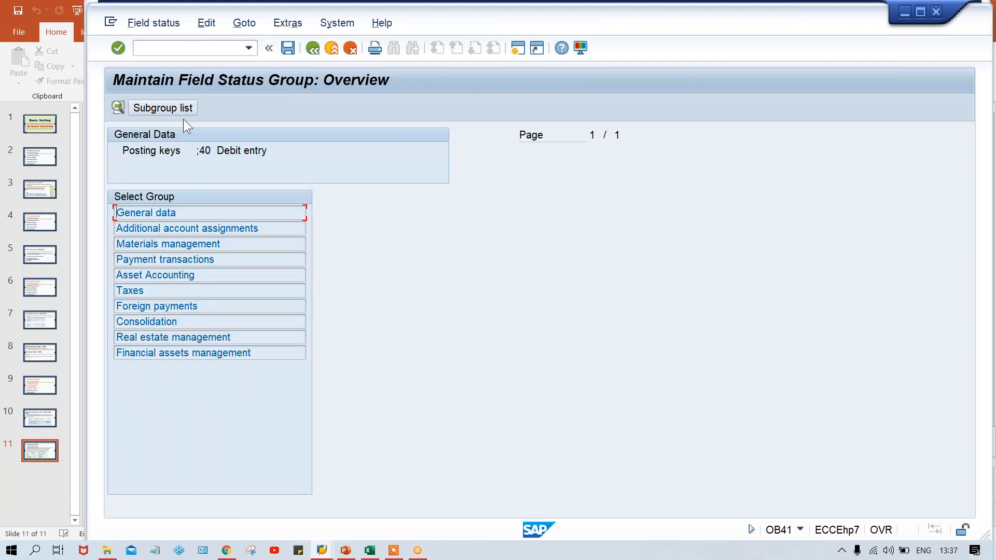
{"action": "double_click", "coordinate": [206, 217]}
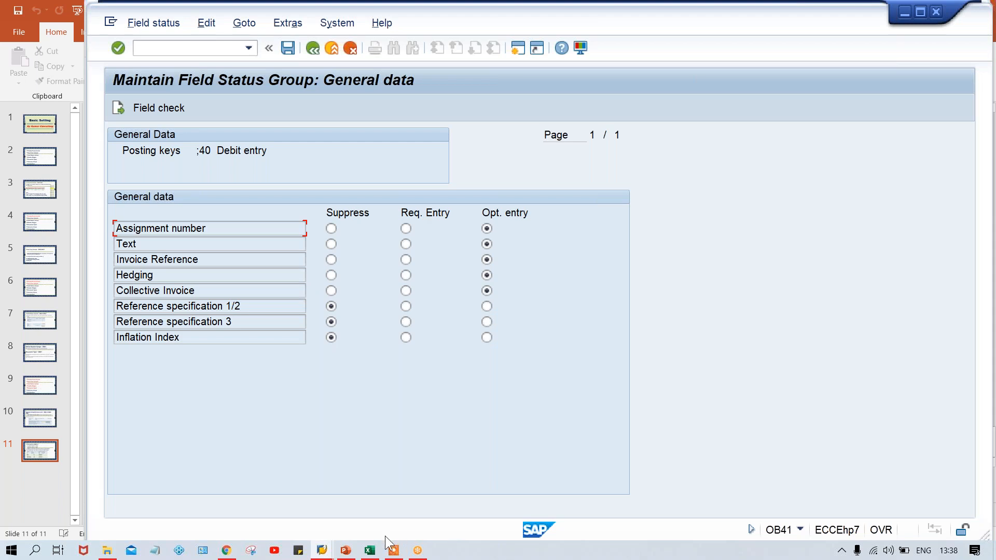
Switch to the Class workbook in Excel and enter TM00 in cell E6 and TFSV in cell F6
{"action": "left_click", "coordinate": [372, 553]}
{"action": "left_click", "coordinate": [376, 283]}
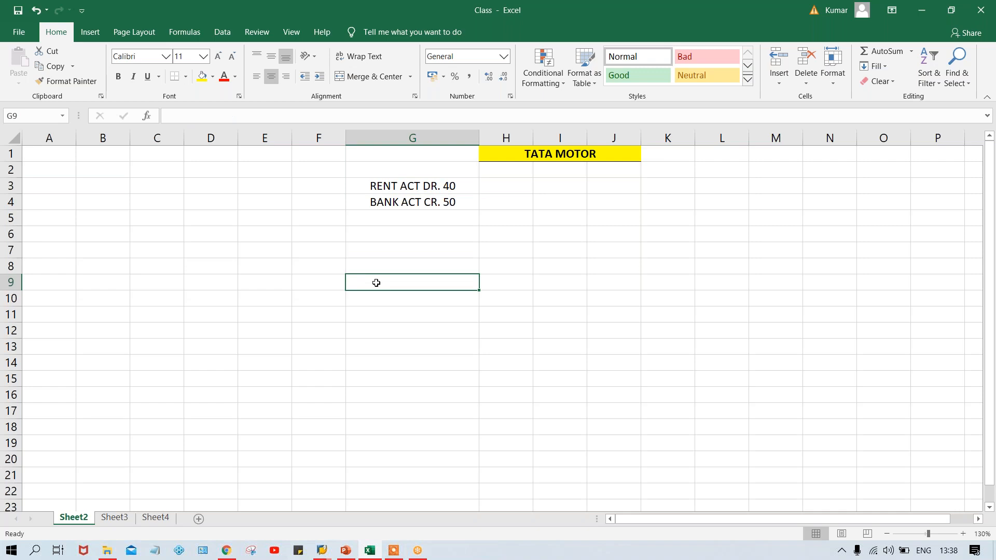
{"action": "left_click", "coordinate": [369, 248]}
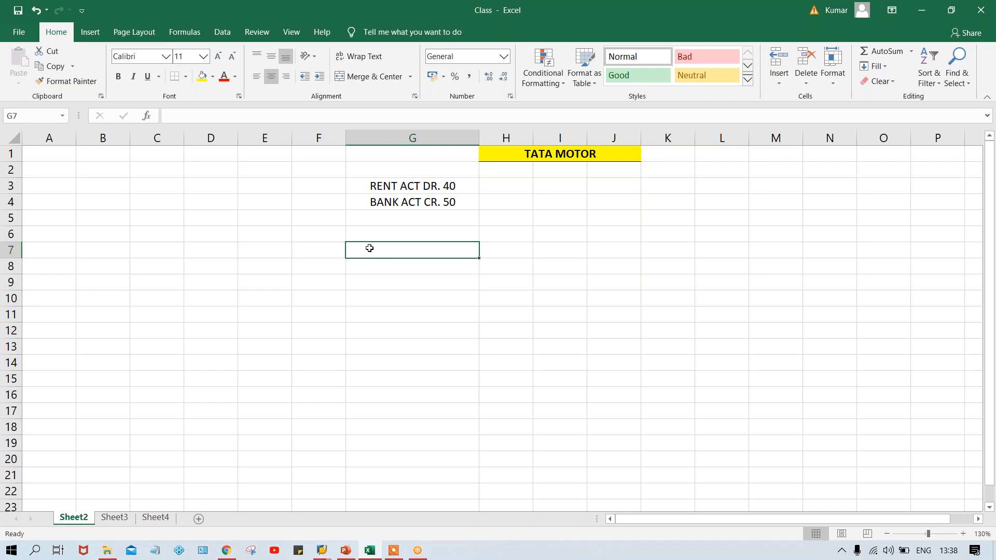
{"action": "left_click", "coordinate": [245, 232]}
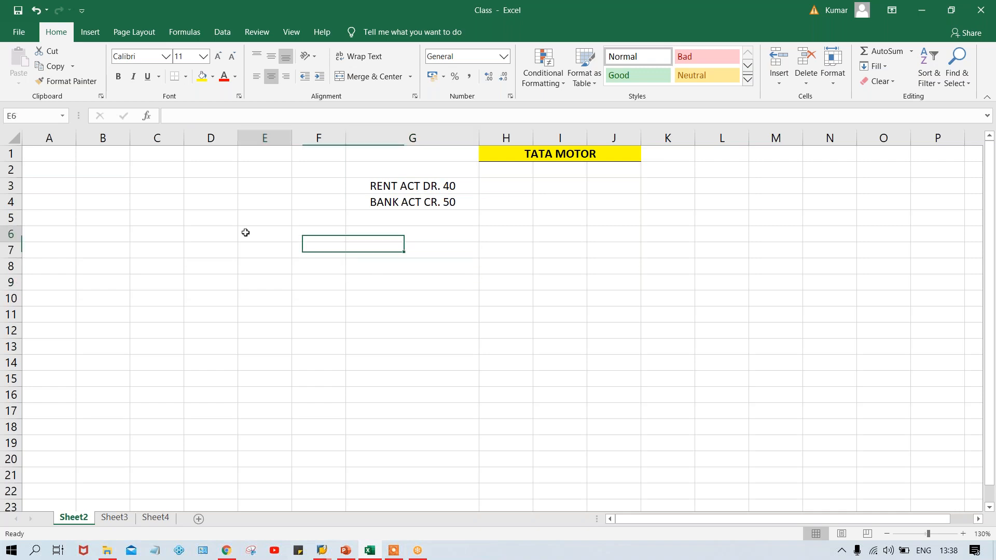
{"action": "type", "text": "TMM"}
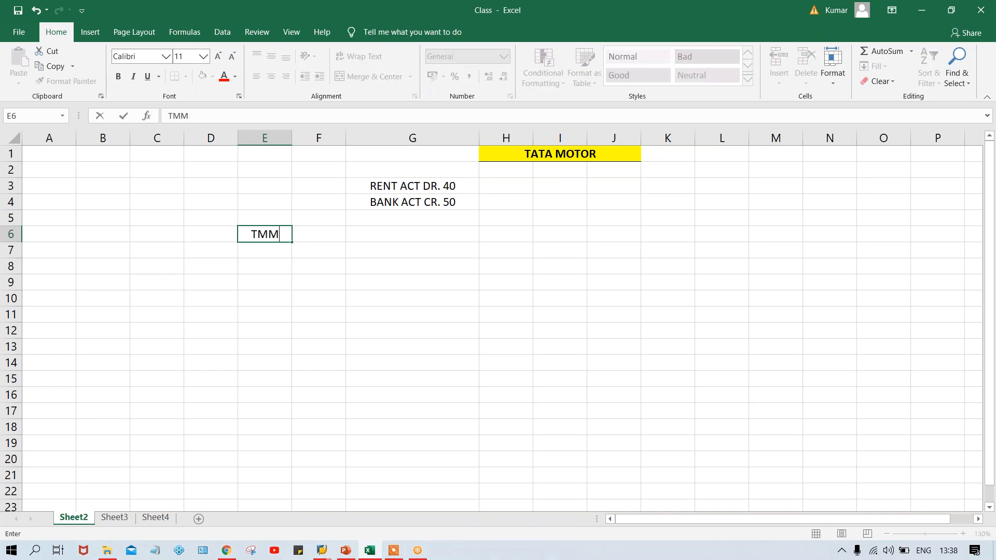
{"action": "key", "text": "BackSpace"}
{"action": "type", "text": "00"}
{"action": "key", "text": "Tab"}
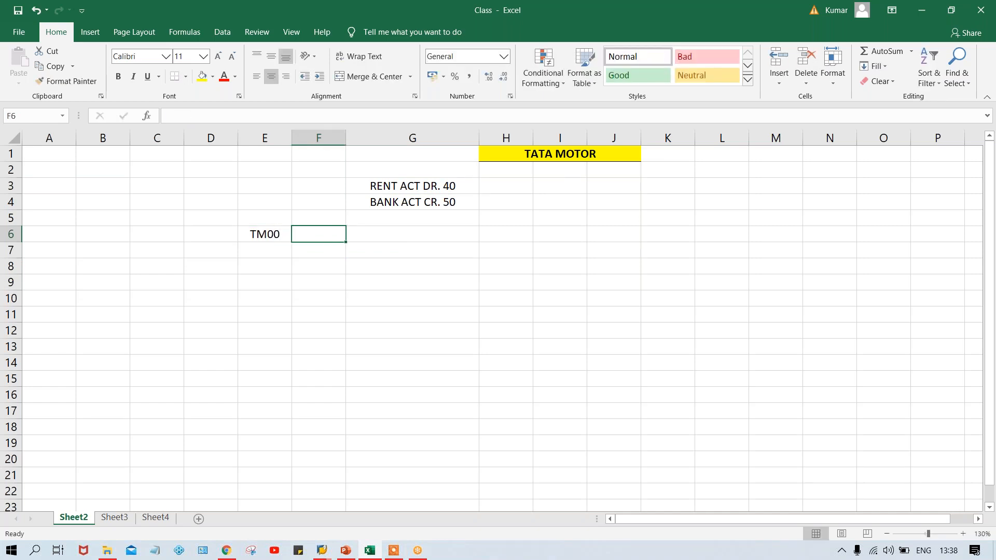
{"action": "type", "text": "TFSV"}
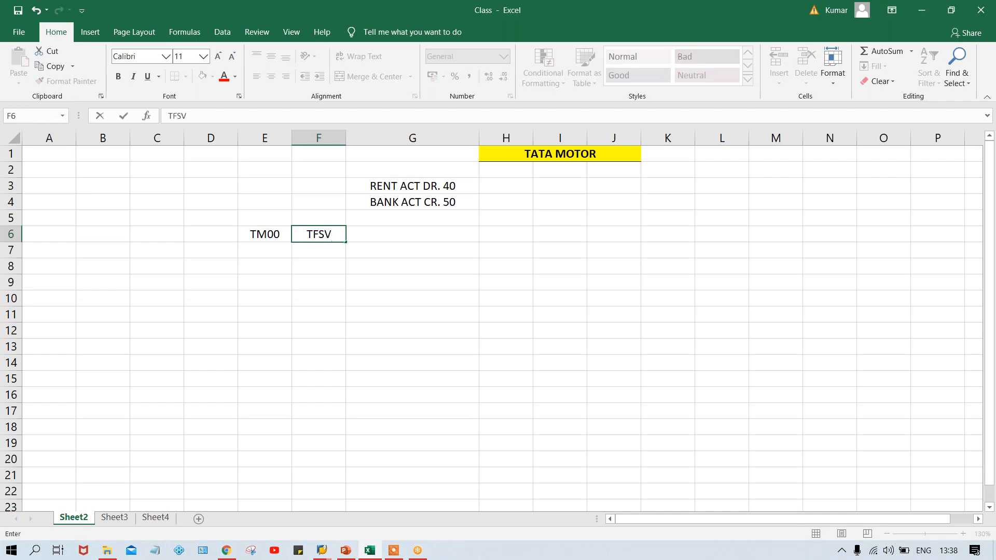
{"action": "key", "text": "Return"}
{"action": "left_click", "coordinate": [313, 233]}
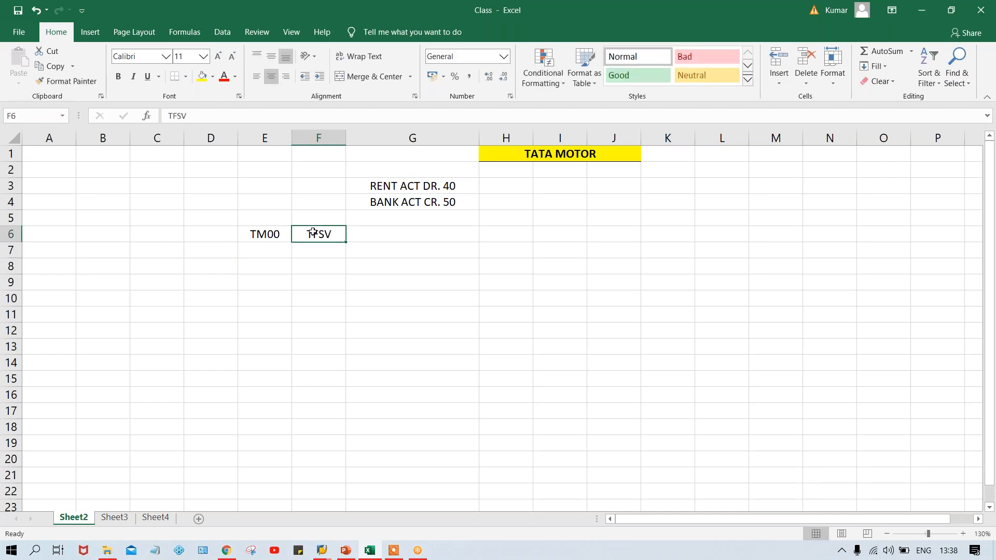
{"action": "left_click", "coordinate": [266, 233]}
{"action": "left_click", "coordinate": [324, 230]}
{"action": "left_click", "coordinate": [267, 235]}
{"action": "left_click", "coordinate": [342, 234]}
{"action": "left_click", "coordinate": [275, 233]}
{"action": "left_click", "coordinate": [320, 232]}
{"action": "left_click", "coordinate": [265, 232]}
Enter TPPV in cell F7 and fill TM00 from cell E6 down into E7
{"action": "left_click", "coordinate": [316, 254]}
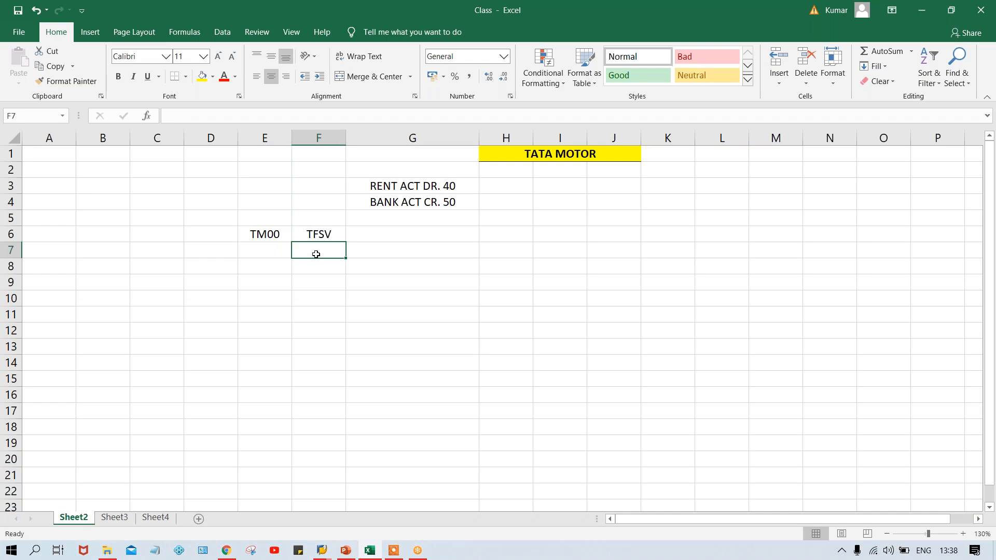
{"action": "type", "text": "TPPV"}
{"action": "key", "text": "Return"}
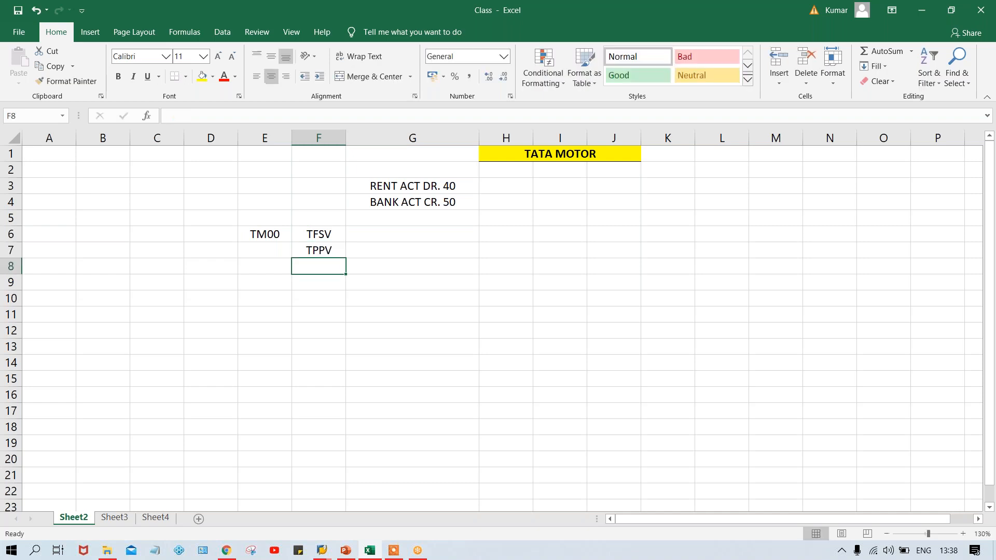
{"action": "left_click", "coordinate": [301, 249]}
{"action": "left_click_drag", "start_coordinate": [292, 250], "coordinate": [271, 252]}
{"action": "key", "text": "ctrl+d"}
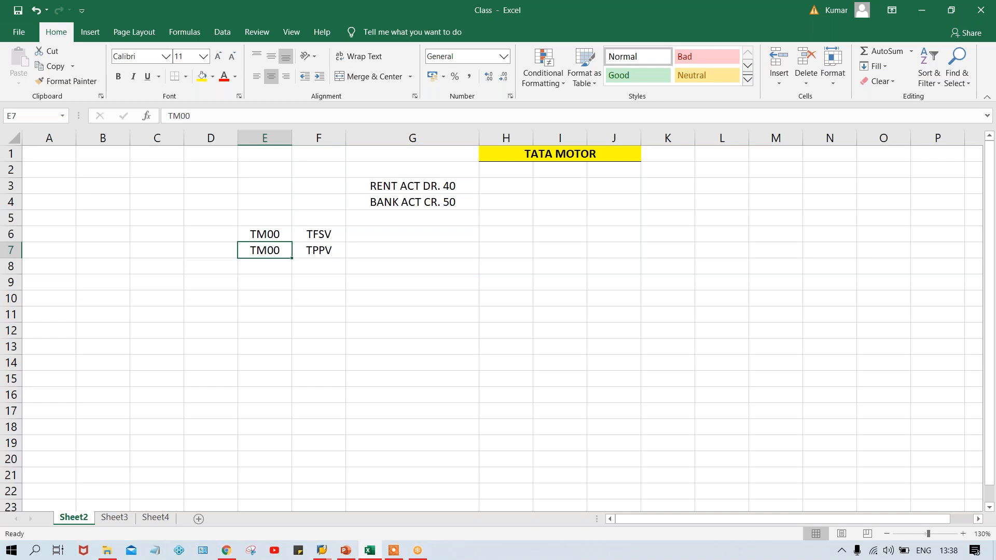
Examine the pairings of company code TM00 with field status variants TFSV and TPPV in cells E6 to F7
{"action": "left_click", "coordinate": [305, 233]}
{"action": "left_click", "coordinate": [315, 251]}
{"action": "left_click", "coordinate": [321, 234]}
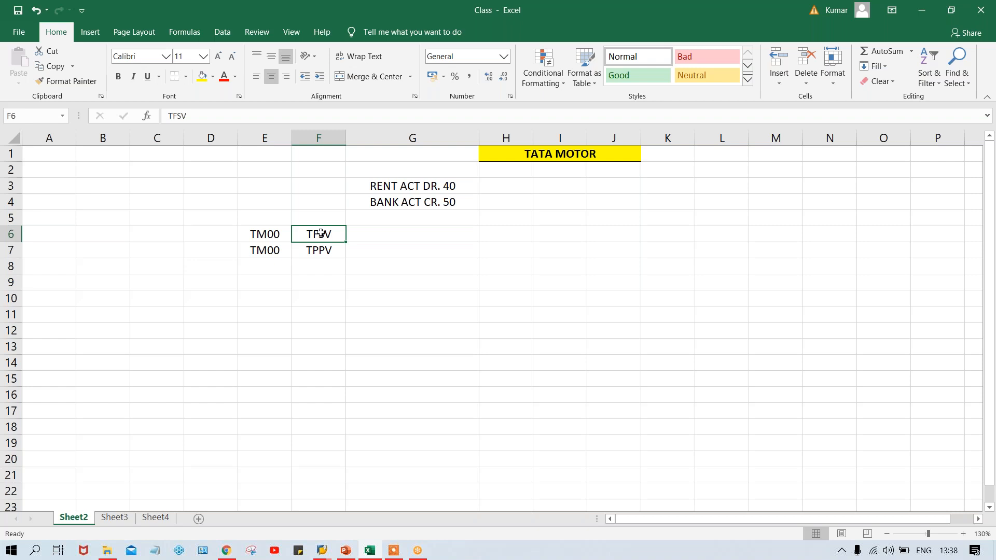
{"action": "left_click", "coordinate": [327, 255]}
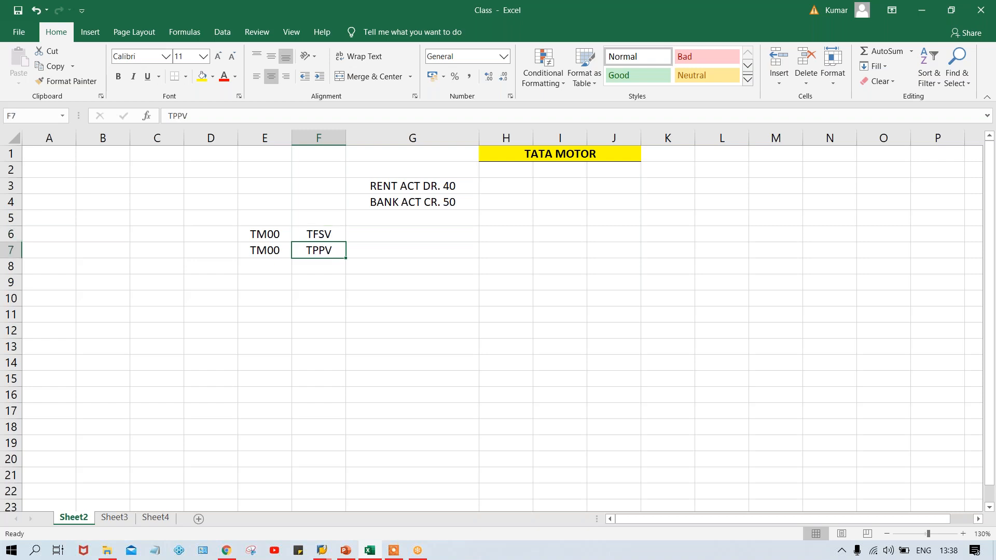
{"action": "left_click", "coordinate": [322, 234]}
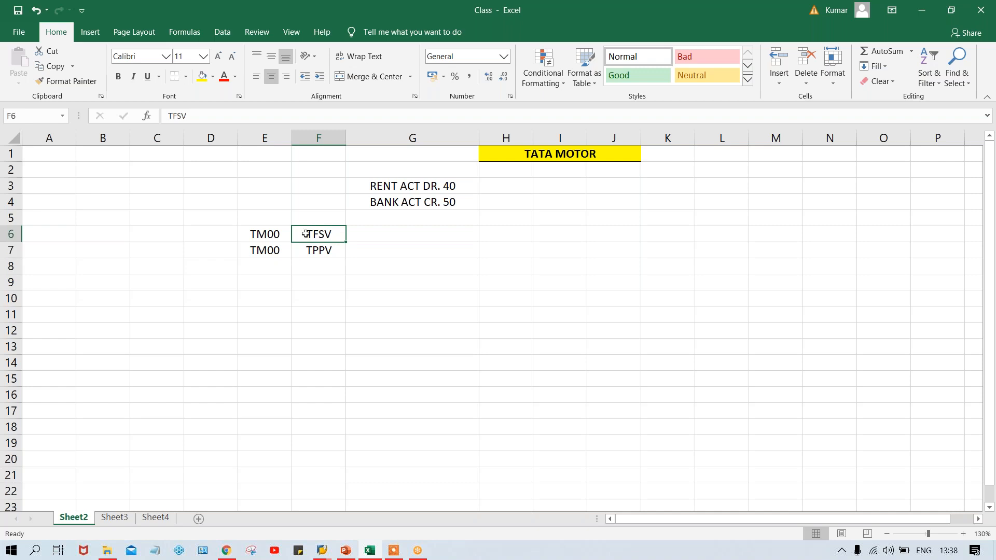
{"action": "left_click", "coordinate": [263, 234]}
{"action": "left_click", "coordinate": [318, 234]}
{"action": "left_click", "coordinate": [274, 235]}
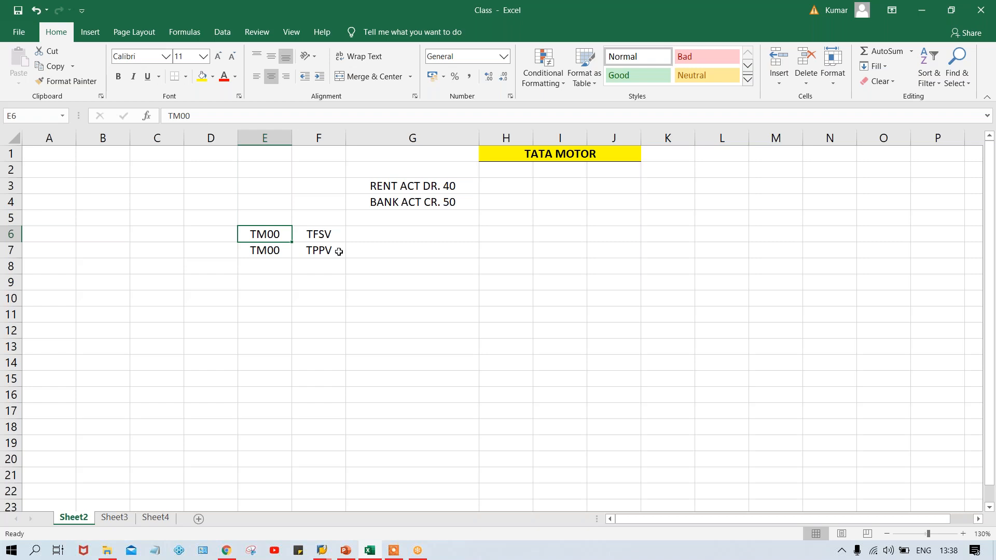
{"action": "left_click", "coordinate": [316, 250]}
{"action": "left_click", "coordinate": [268, 253]}
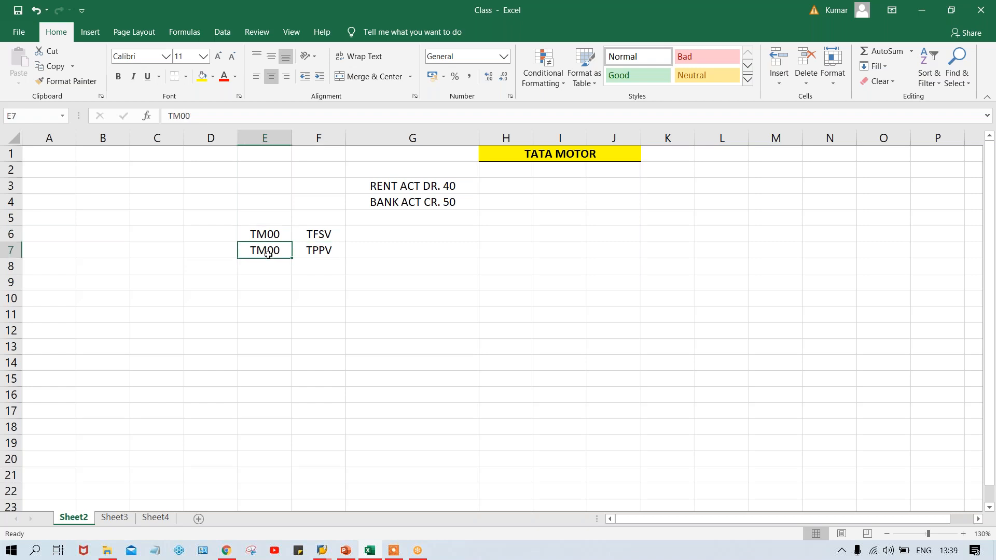
{"action": "left_click", "coordinate": [299, 255]}
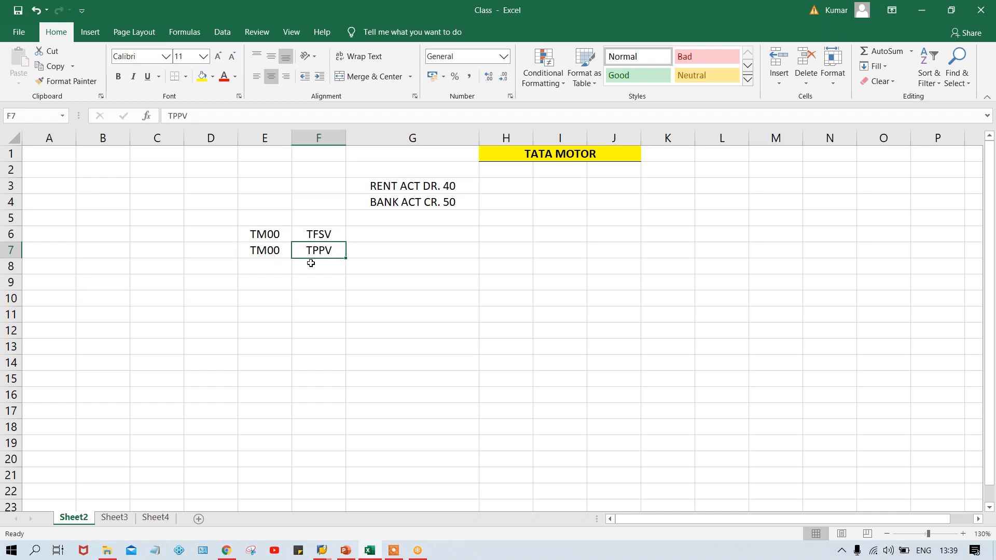
Enter TC00 in cell E8 and fill TPPV from cell F7 down into F8
{"action": "left_click", "coordinate": [257, 262]}
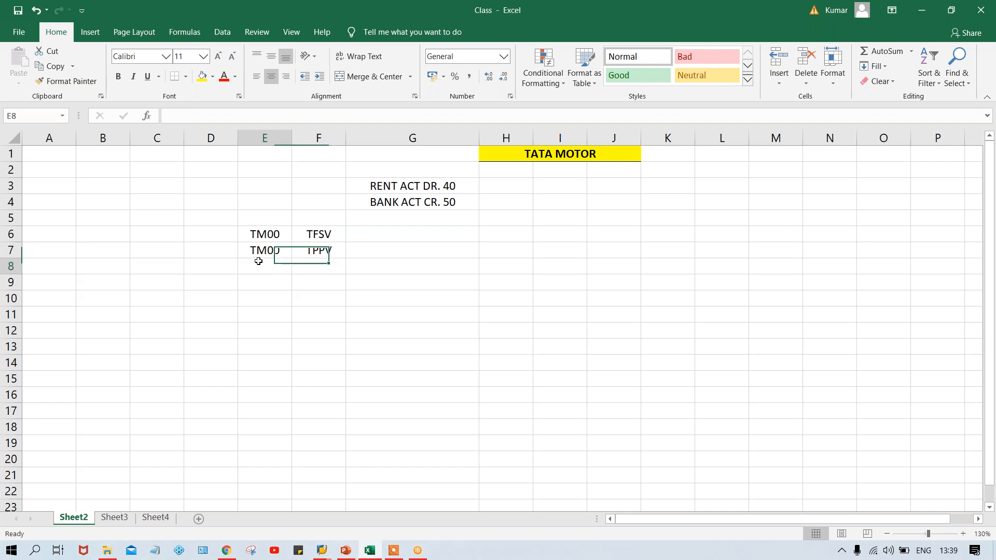
{"action": "type", "text": "TC00"}
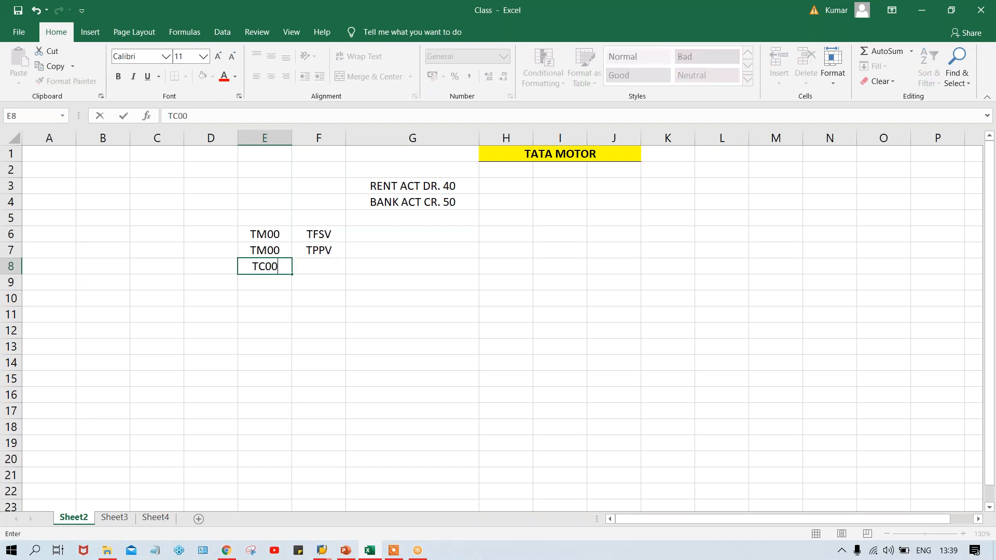
{"action": "key", "text": "Tab"}
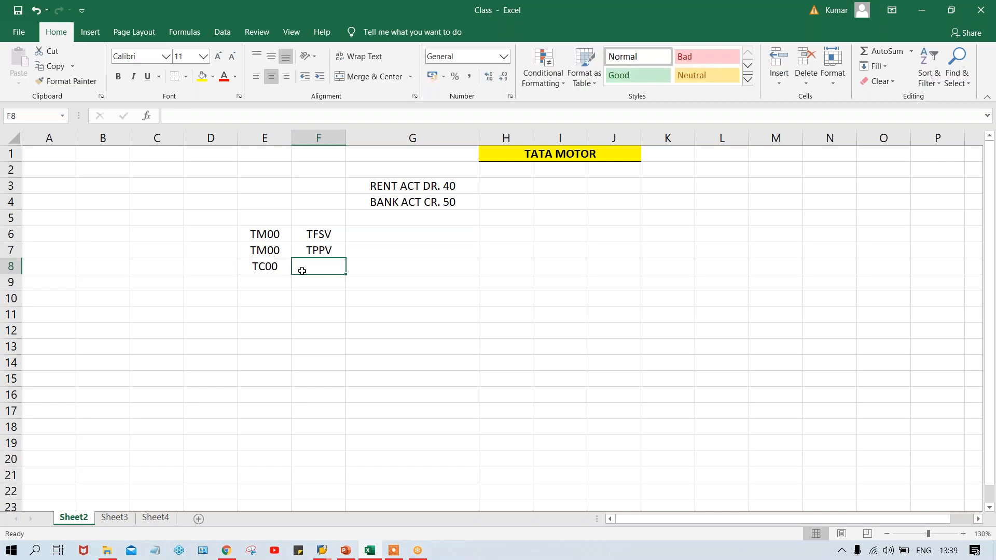
{"action": "key", "text": "ctrl+d"}
{"action": "left_click", "coordinate": [254, 269]}
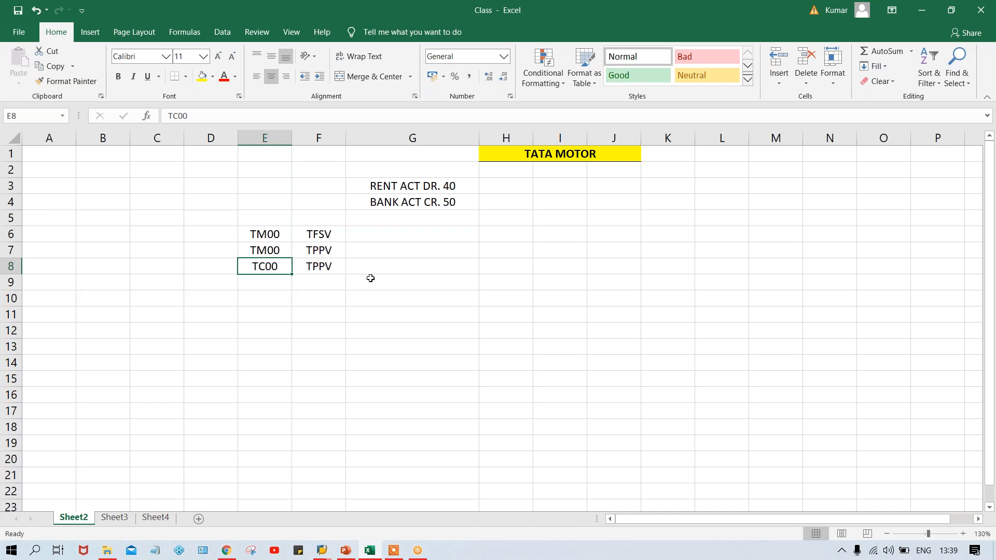
{"action": "left_click", "coordinate": [329, 266]}
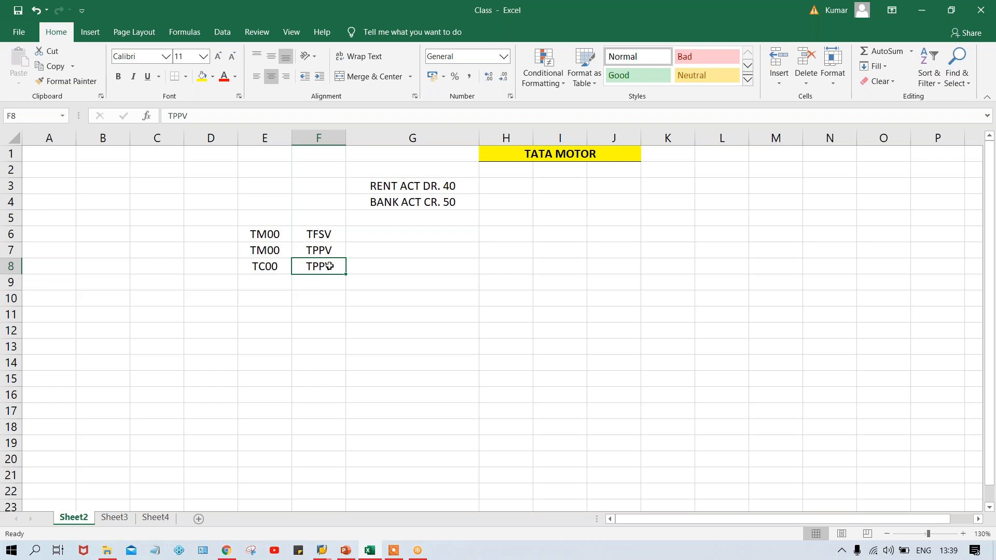
{"action": "left_click", "coordinate": [318, 251]}
{"action": "left_click", "coordinate": [260, 234]}
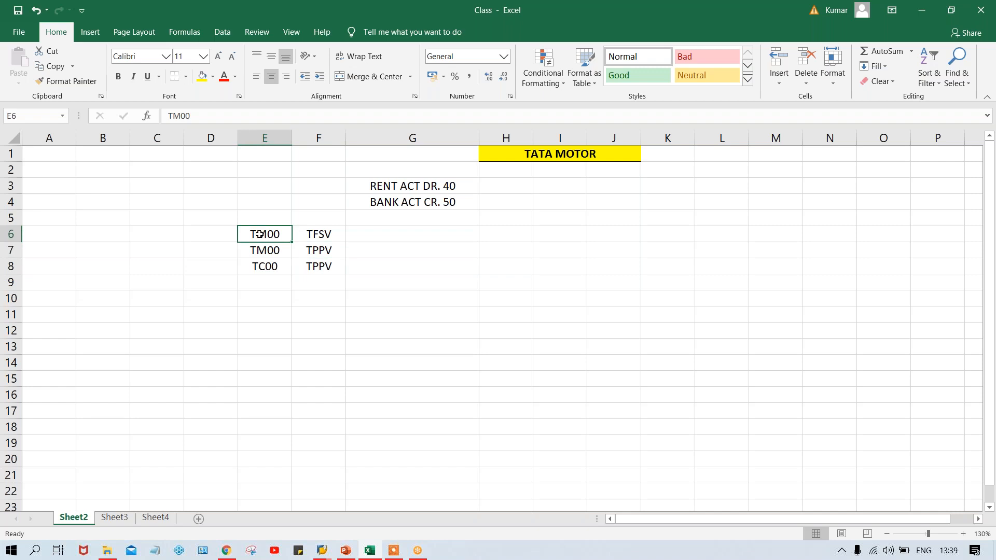
{"action": "left_click", "coordinate": [325, 234]}
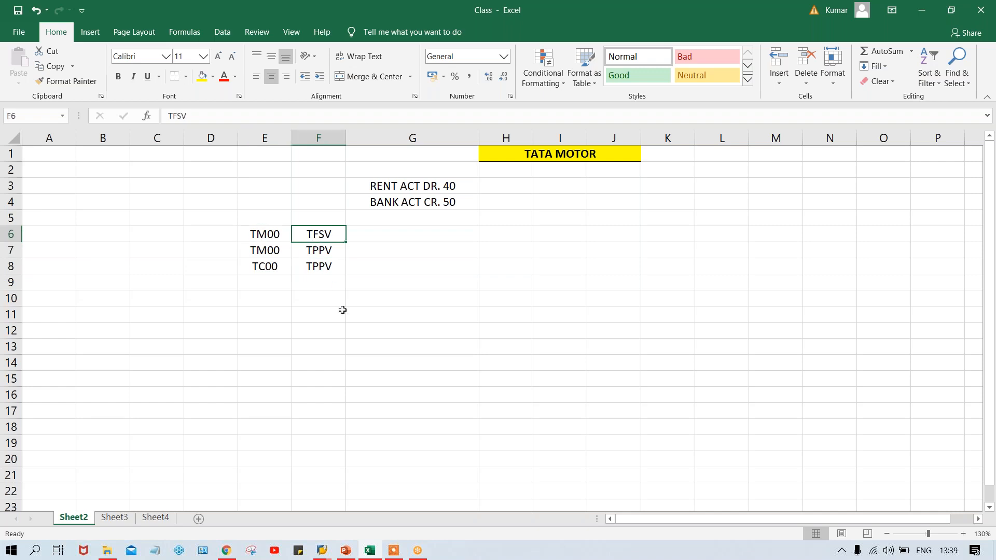
Enter DT in cell F9 below the variant entries
{"action": "left_click", "coordinate": [315, 286]}
{"action": "type", "text": "DT"}
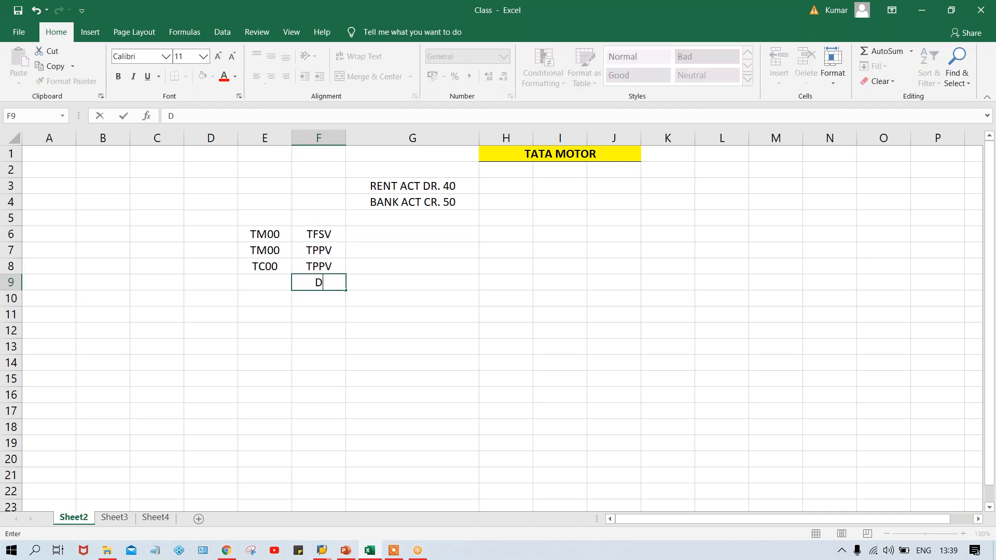
{"action": "key", "text": "Return"}
{"action": "left_click", "coordinate": [313, 285]}
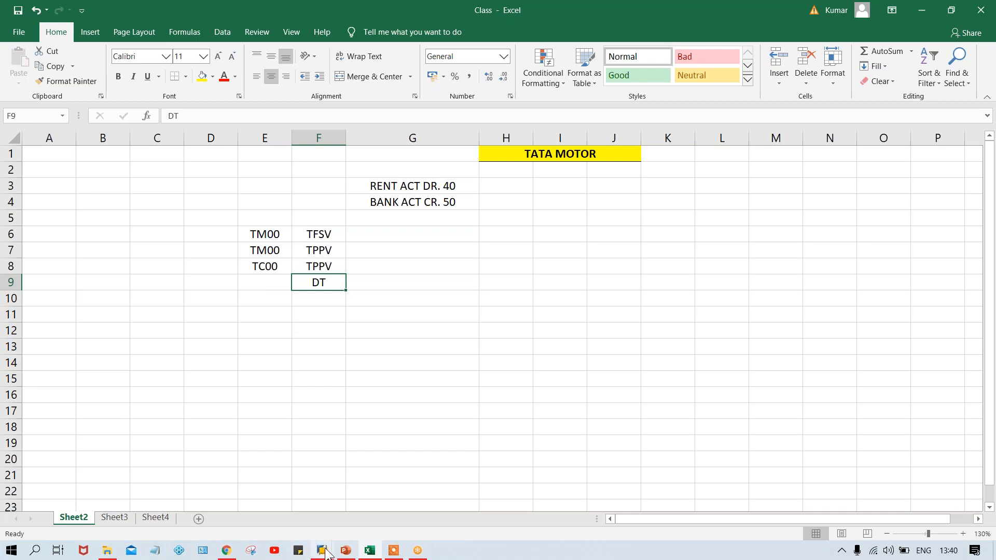
Switch to SAP Logon and open the logon screen of the SAP FICO_1 connection to view its Client field
{"action": "mouse_move", "coordinate": [326, 551]}
{"action": "left_click", "coordinate": [179, 500]}
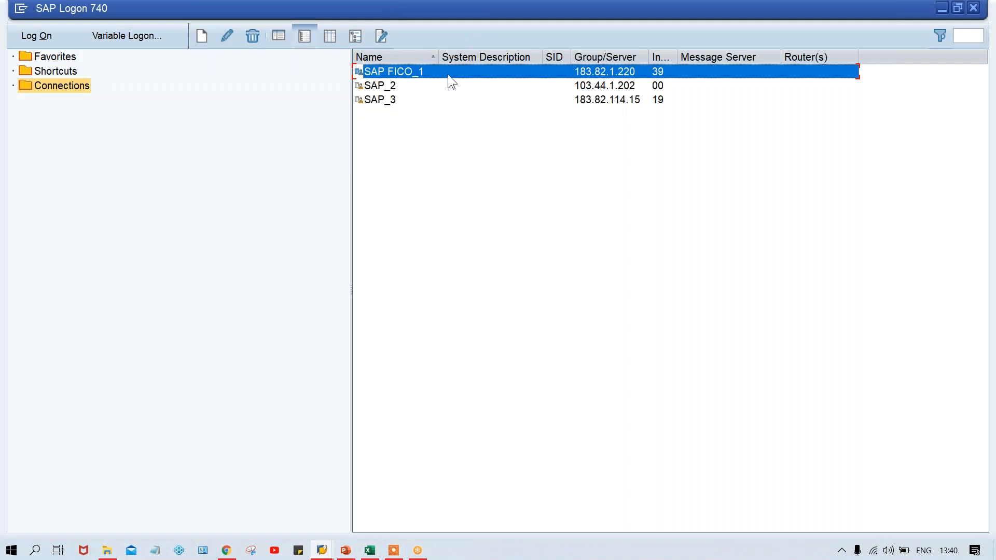
{"action": "double_click", "coordinate": [448, 75]}
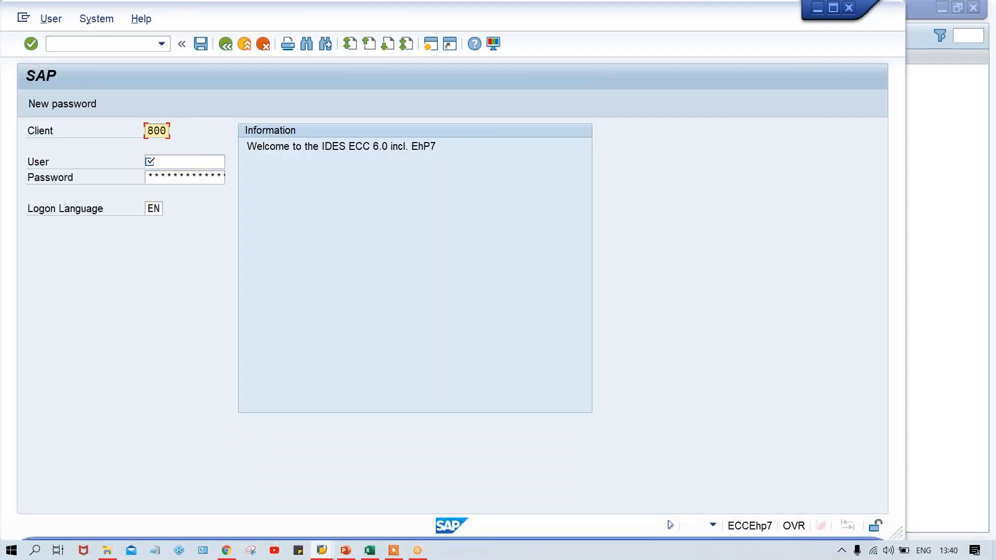
{"action": "left_click", "coordinate": [148, 133]}
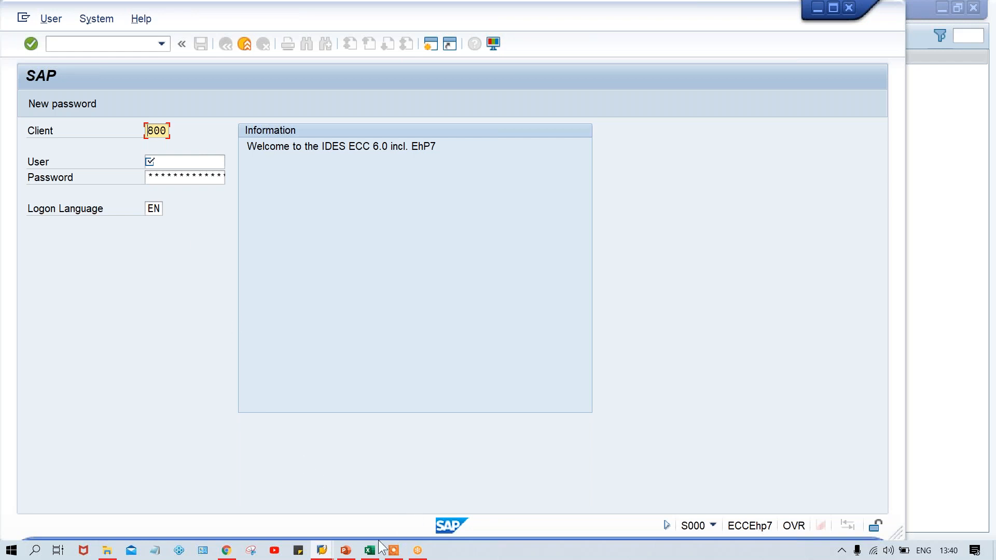
Switch to the Class workbook in Excel and enter PK in cell F10
{"action": "mouse_move", "coordinate": [329, 554]}
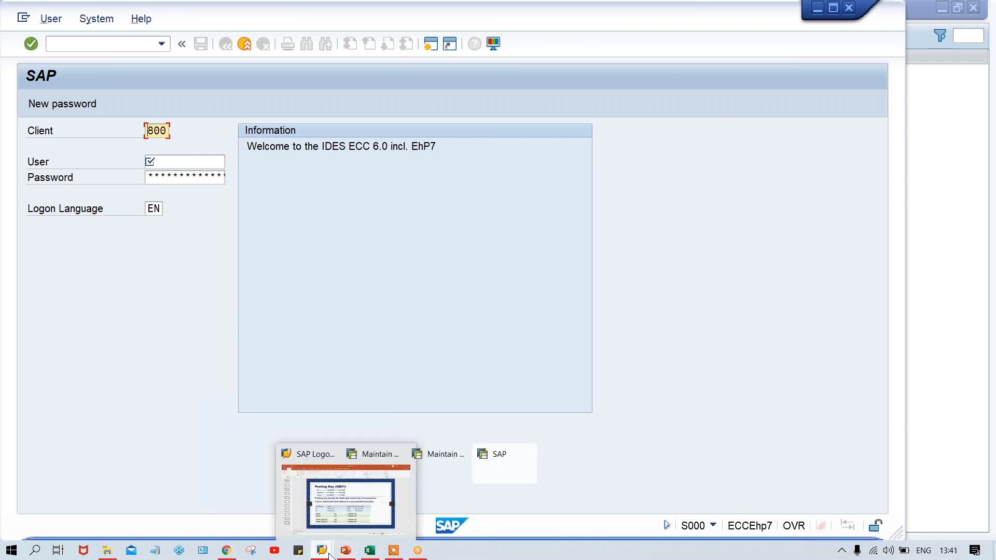
{"action": "left_click", "coordinate": [369, 549]}
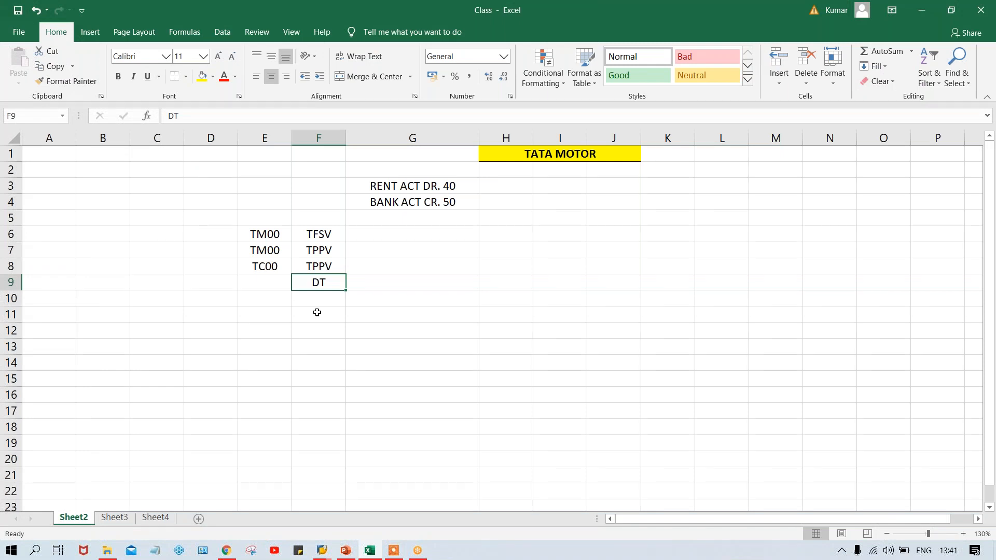
{"action": "key", "text": "Return"}
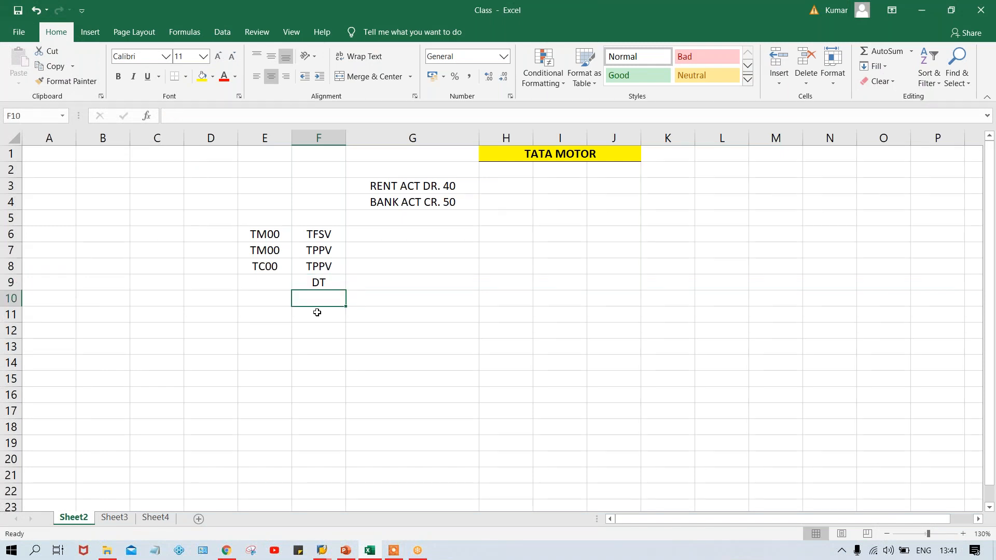
{"action": "type", "text": "PK"}
{"action": "key", "text": "Return"}
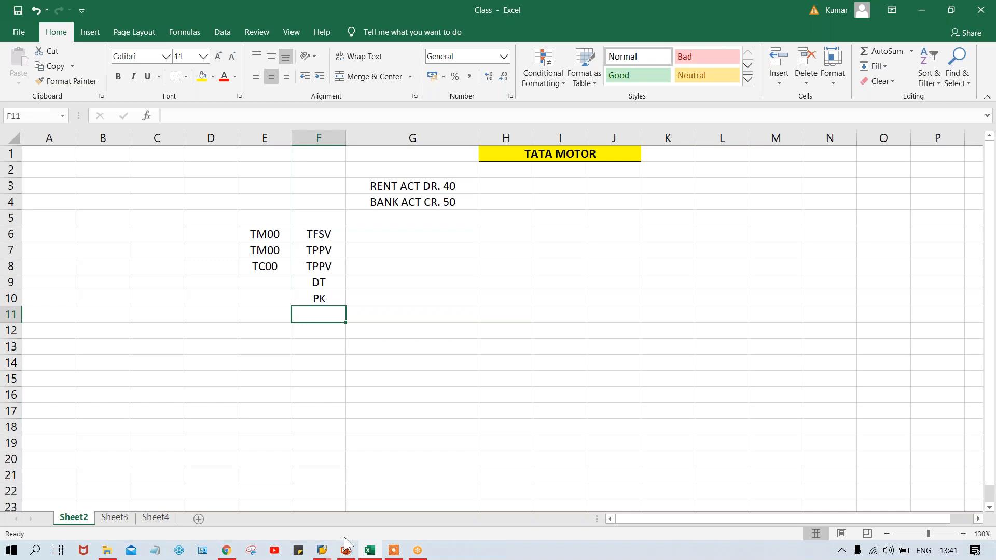
Switch to the SAP field settings of variant TFSV, group G001, and set Assignment number to required entry
{"action": "mouse_move", "coordinate": [322, 553]}
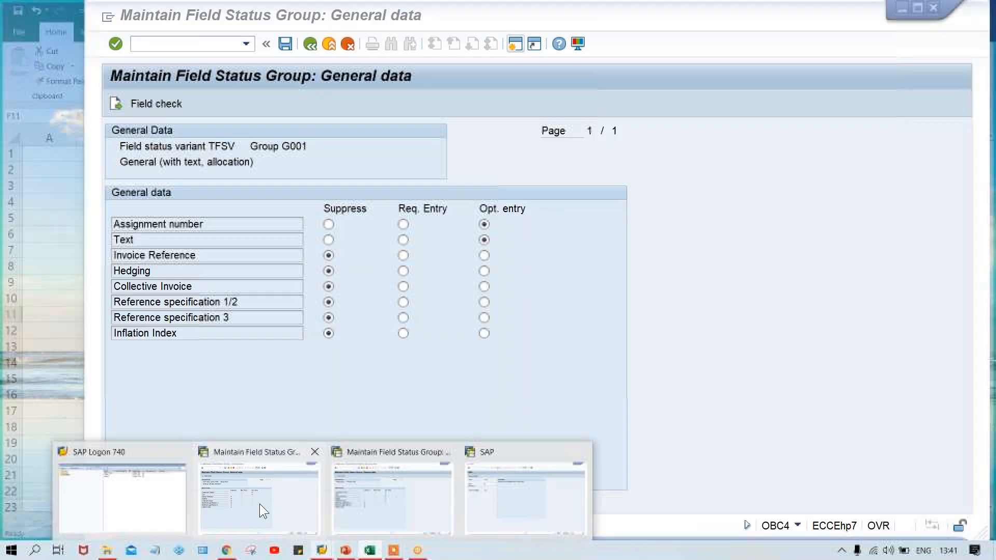
{"action": "left_click", "coordinate": [260, 503]}
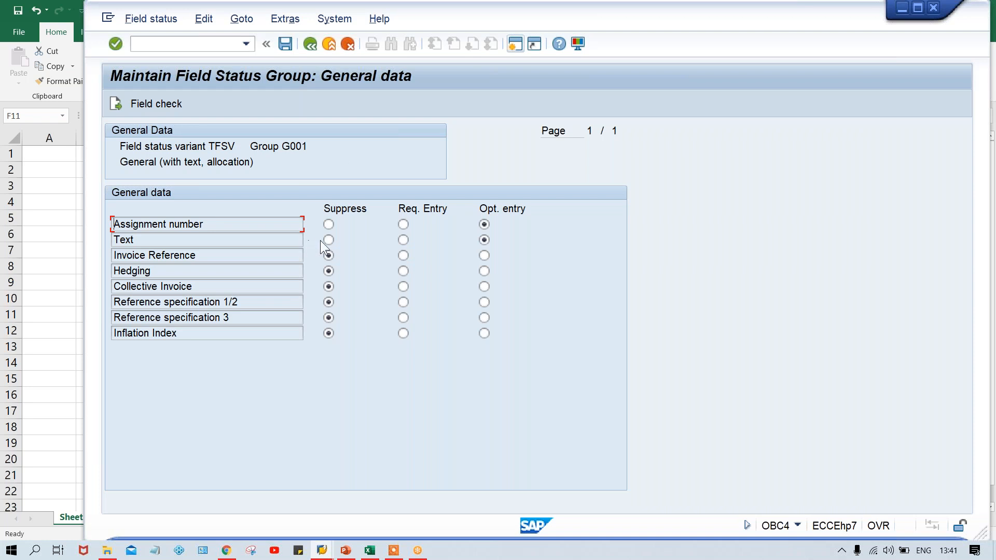
{"action": "left_click", "coordinate": [404, 224]}
{"action": "left_click", "coordinate": [232, 145]}
Switch to the posting key 40 field settings, try Text as a required entry and restore it to optional
{"action": "mouse_move", "coordinate": [319, 554]}
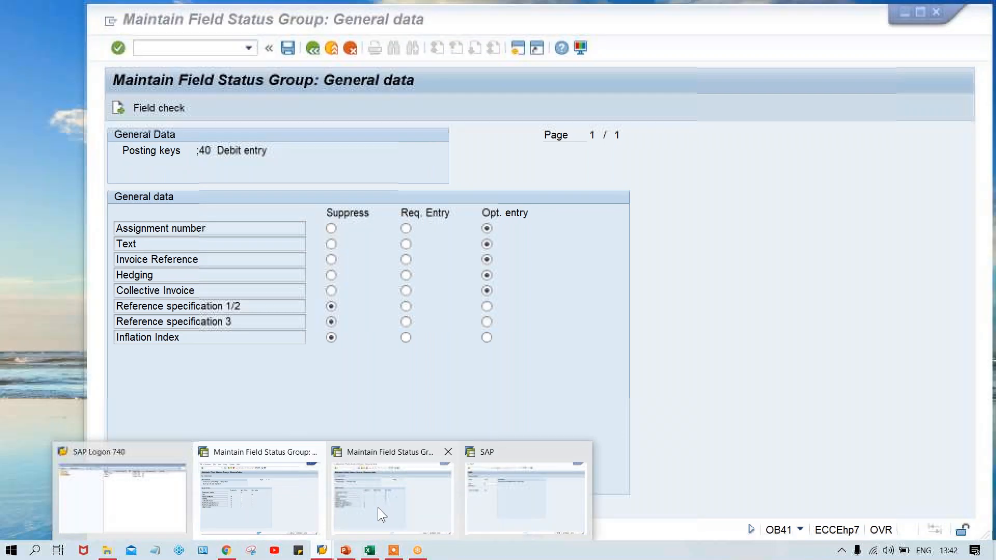
{"action": "left_click", "coordinate": [378, 507]}
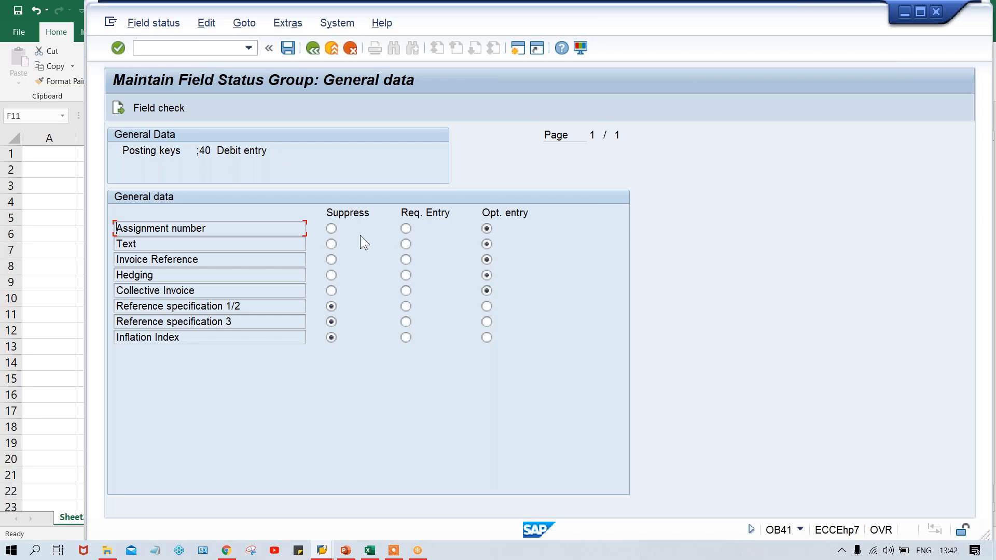
{"action": "left_click", "coordinate": [405, 244]}
{"action": "left_click", "coordinate": [487, 244]}
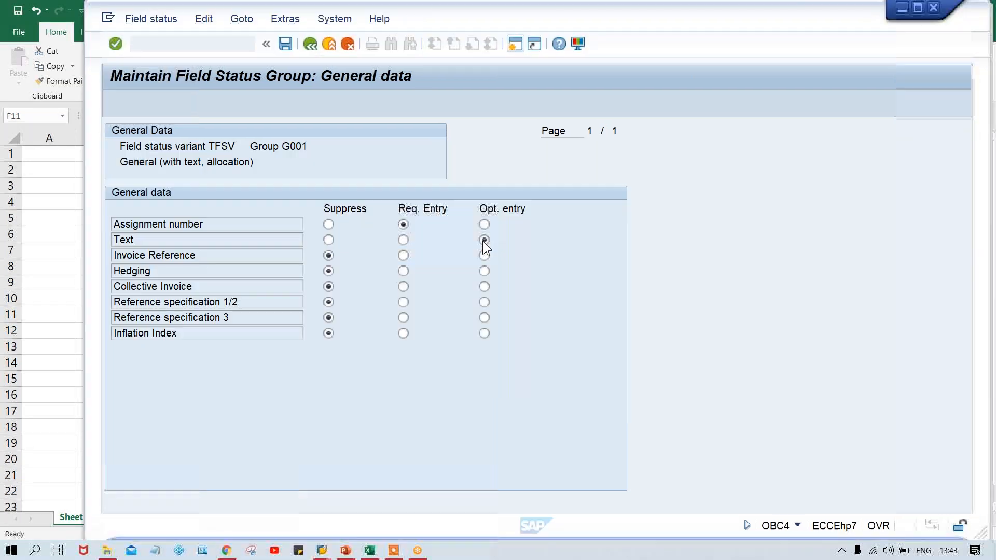
In variant TFSV, group G001, restore Assignment number to optional entry and try Text as required before restoring it to optional
{"action": "left_click", "coordinate": [484, 224]}
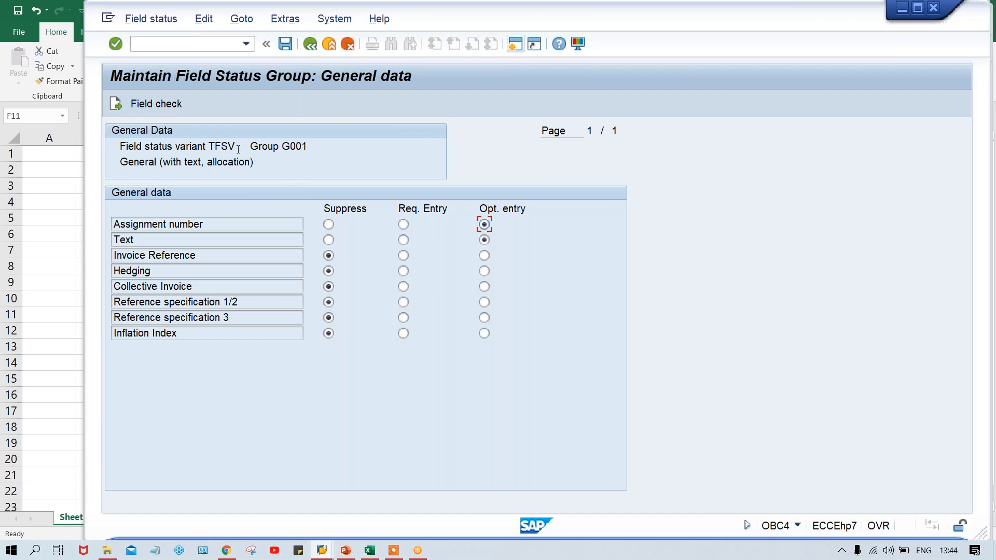
{"action": "left_click", "coordinate": [404, 241]}
{"action": "left_click", "coordinate": [482, 241]}
Consult the Posting Key (OB41) slide in PowerPoint, and for posting key 40 in SAP set Text to required and Assignment number to optional entry
{"action": "mouse_move", "coordinate": [345, 551]}
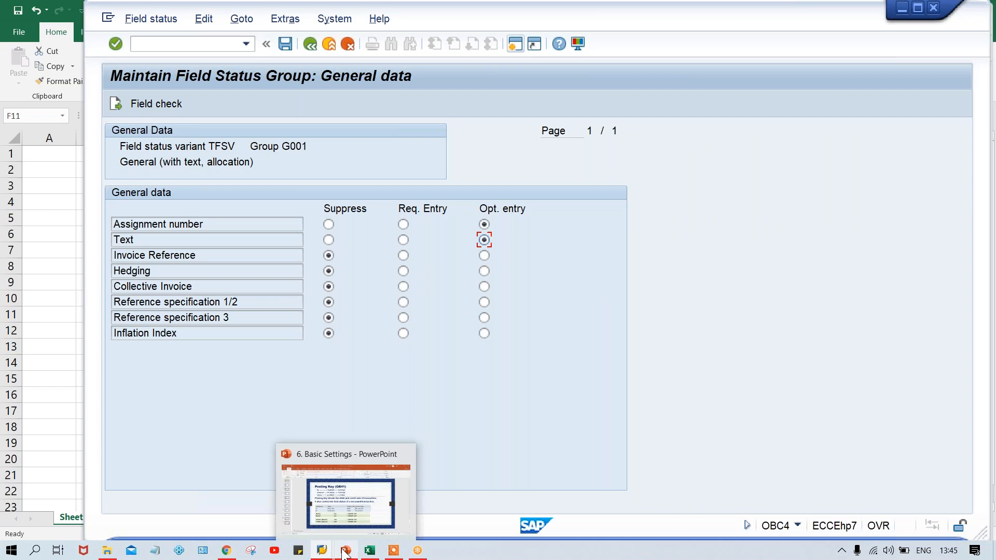
{"action": "left_click", "coordinate": [346, 521]}
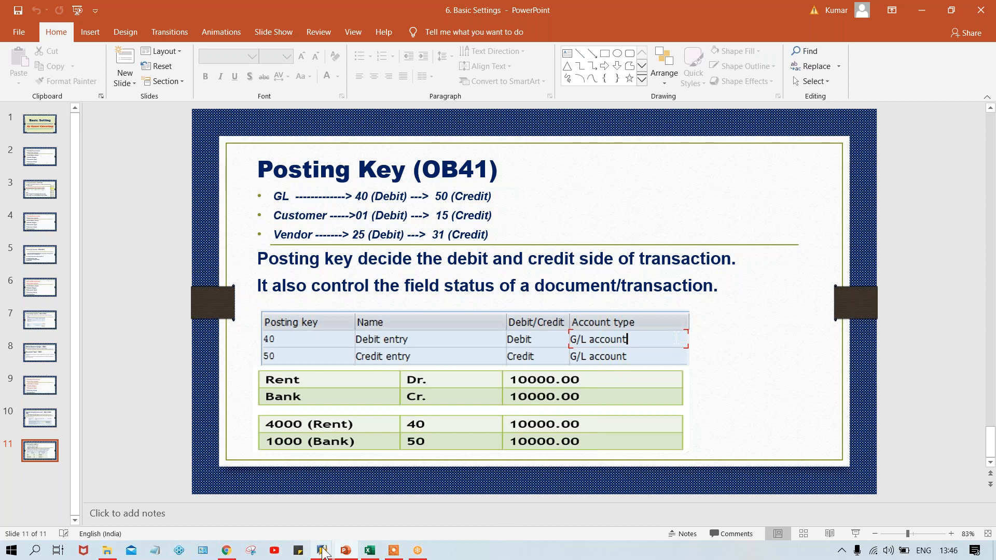
{"action": "mouse_move", "coordinate": [322, 552]}
{"action": "left_click", "coordinate": [393, 509]}
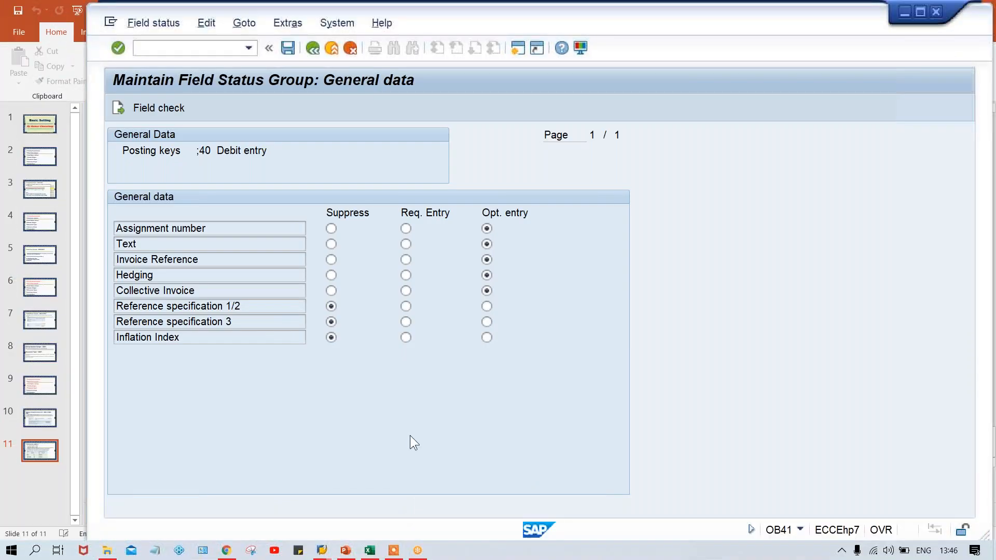
{"action": "left_click", "coordinate": [405, 229]}
{"action": "left_click", "coordinate": [406, 245]}
{"action": "left_click", "coordinate": [487, 229]}
Switch to variant TFSV, group G001, try suppressing the Text field and restore it to optional entry
{"action": "mouse_move", "coordinate": [314, 554]}
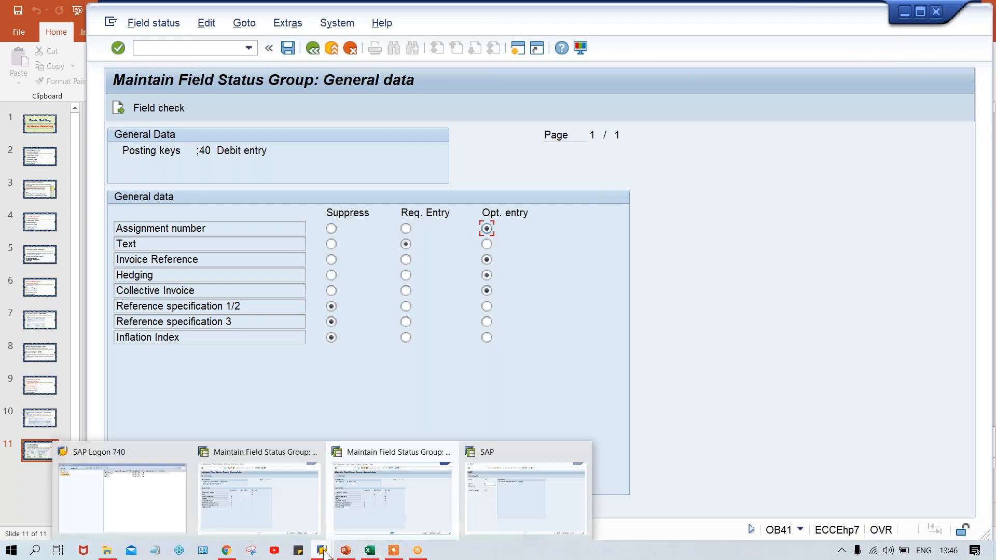
{"action": "left_click", "coordinate": [288, 518]}
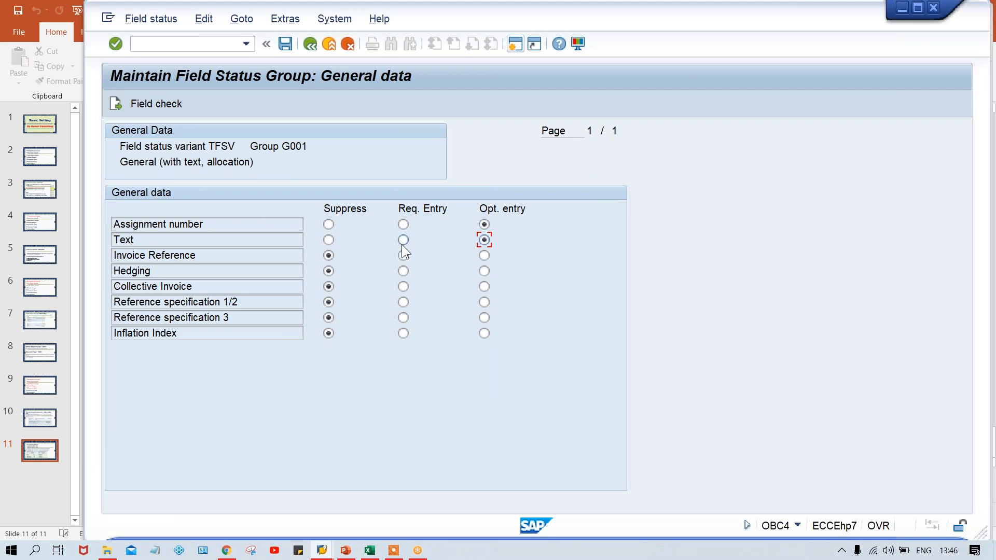
{"action": "left_click", "coordinate": [328, 239]}
{"action": "left_click", "coordinate": [485, 239]}
Switch to the Basic Settings presentation in PowerPoint and go to slide 2 with the list of basic setting topics
{"action": "left_click", "coordinate": [346, 552]}
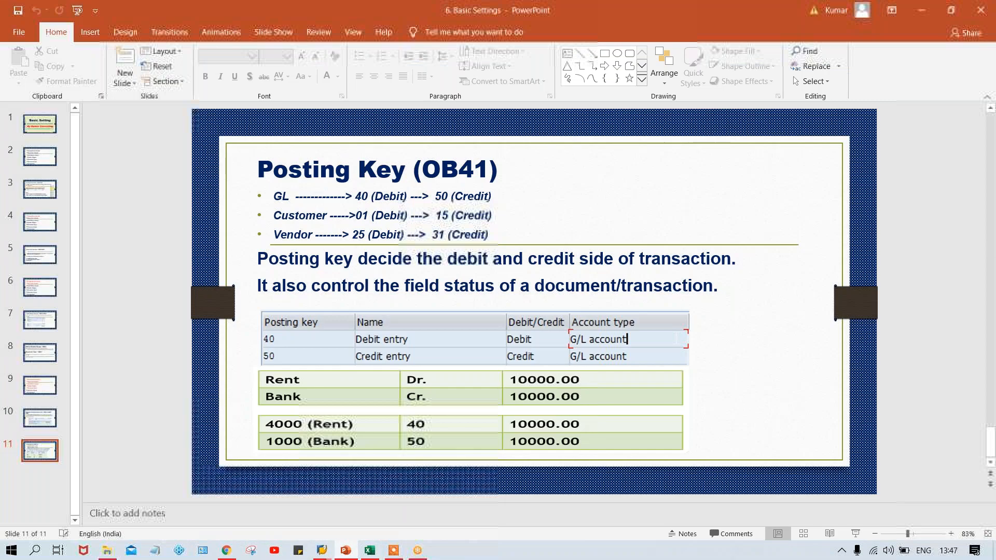
{"action": "scroll", "coordinate": [953, 258], "scroll_direction": "up", "scroll_amount": 7}
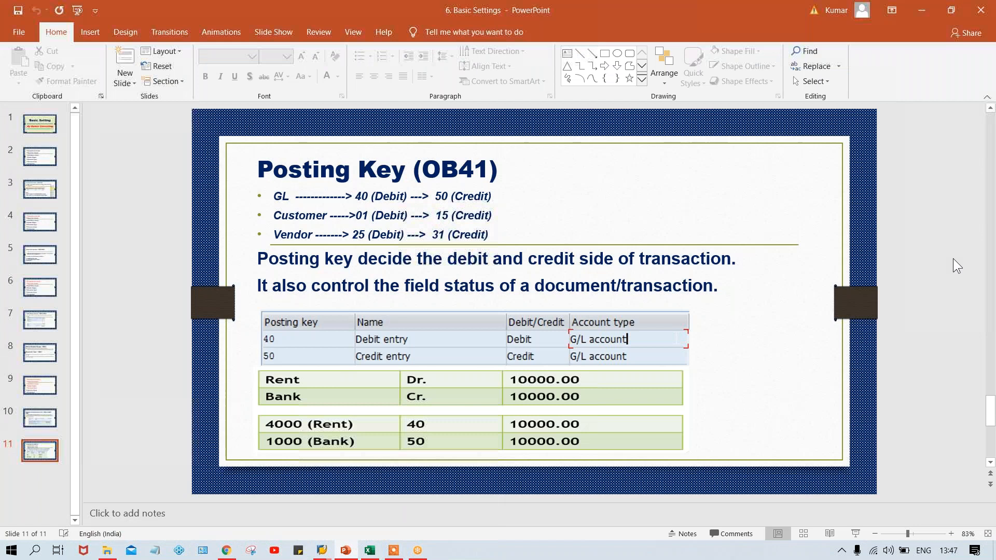
{"action": "scroll", "coordinate": [953, 258], "scroll_direction": "up", "scroll_amount": 3}
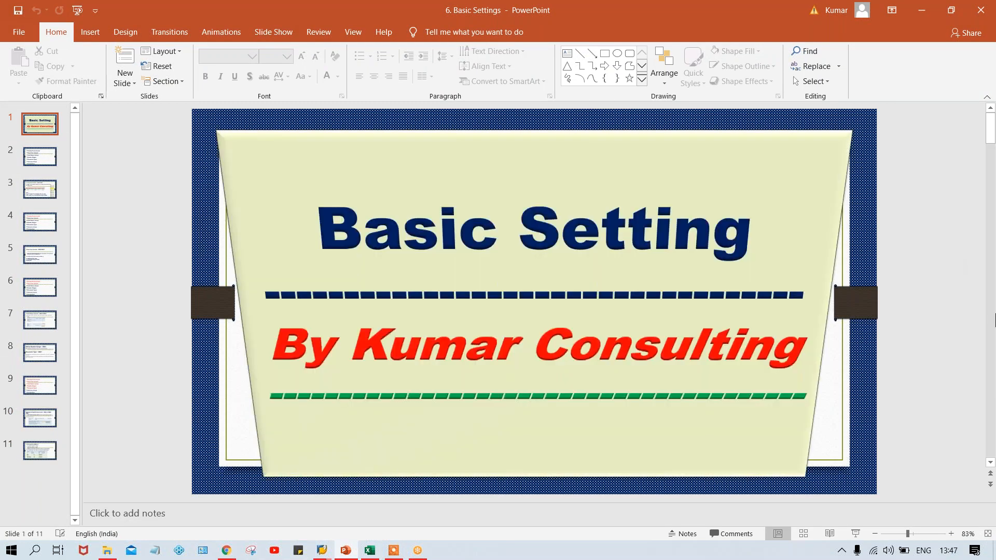
{"action": "scroll", "coordinate": [994, 324], "scroll_direction": "down", "scroll_amount": 1}
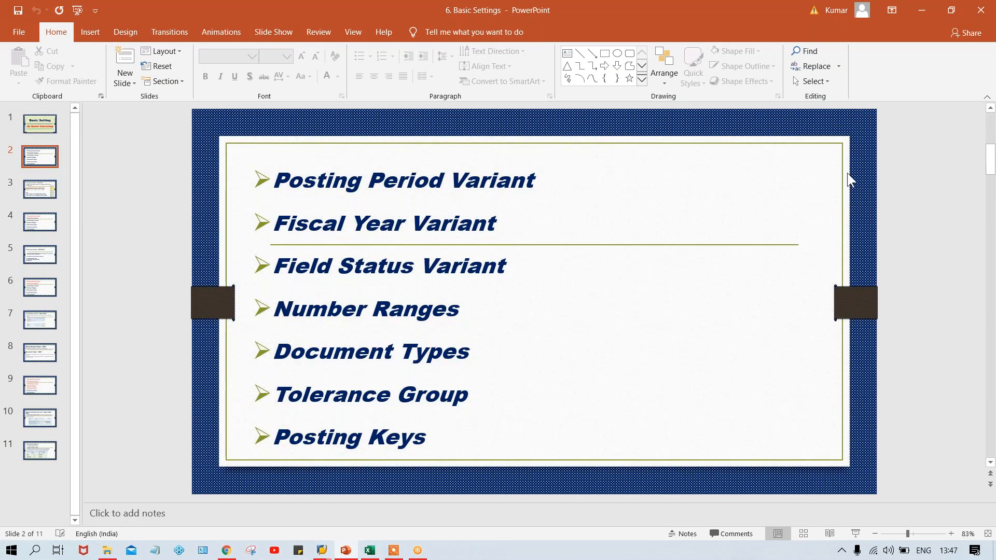